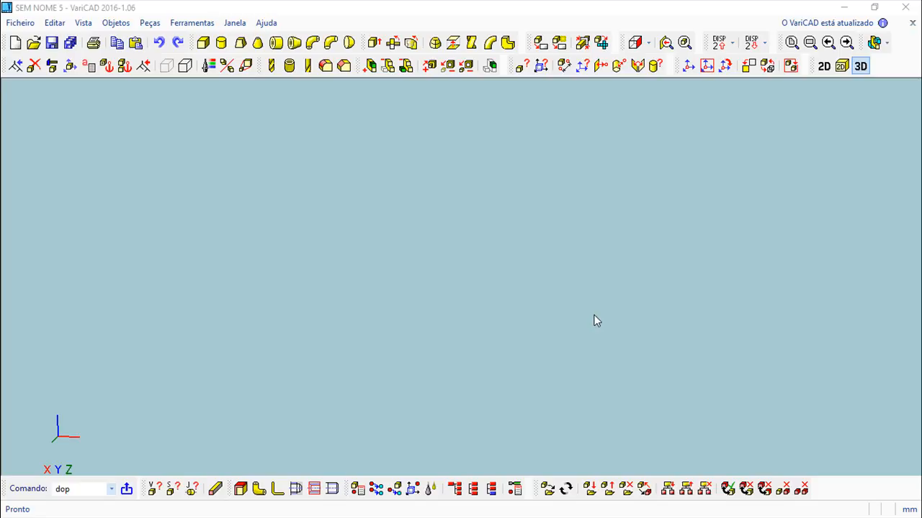
In the 2D drawing area, draw a rectangle with increments of 100 mm in X and 50 mm in Y.
click(823, 68)
click(222, 44)
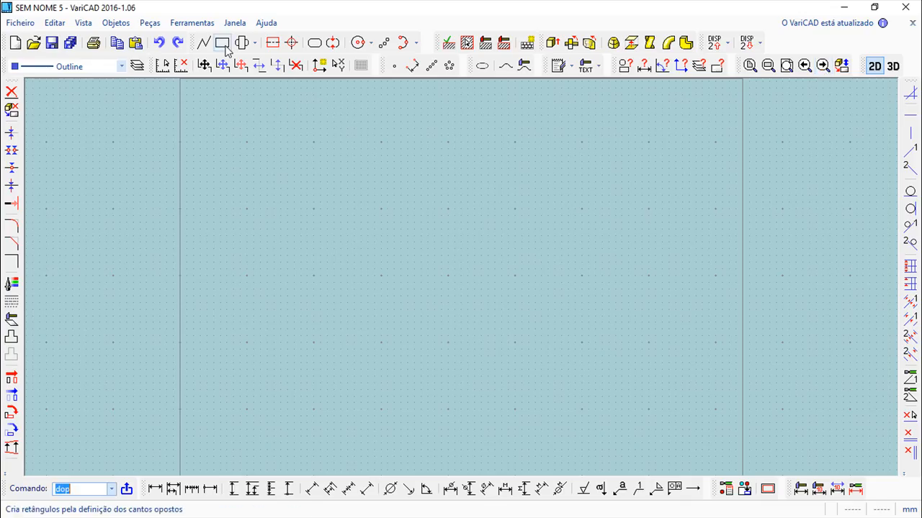
click(310, 335)
click(273, 156)
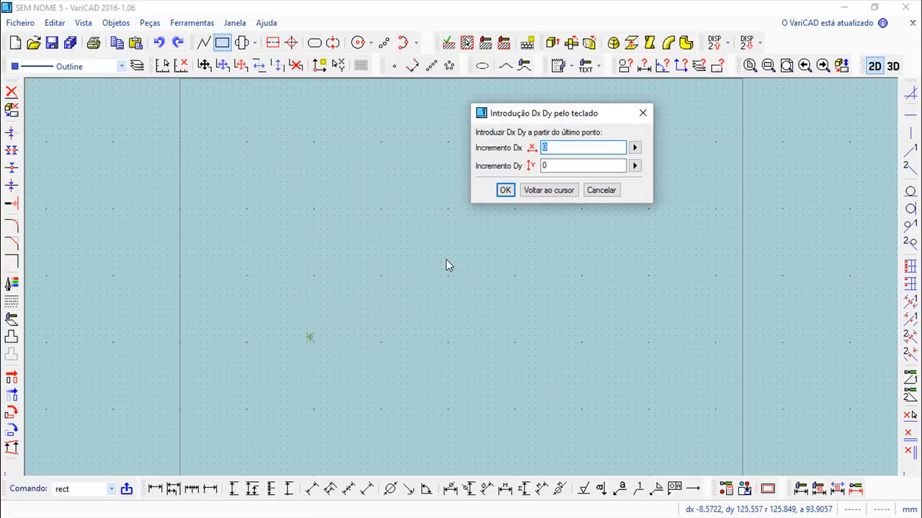
text(100)
click(543, 165)
text(50)
key(Return)
scroll(476, 261, up, 4)
middle_drag(459, 329, 551, 262)
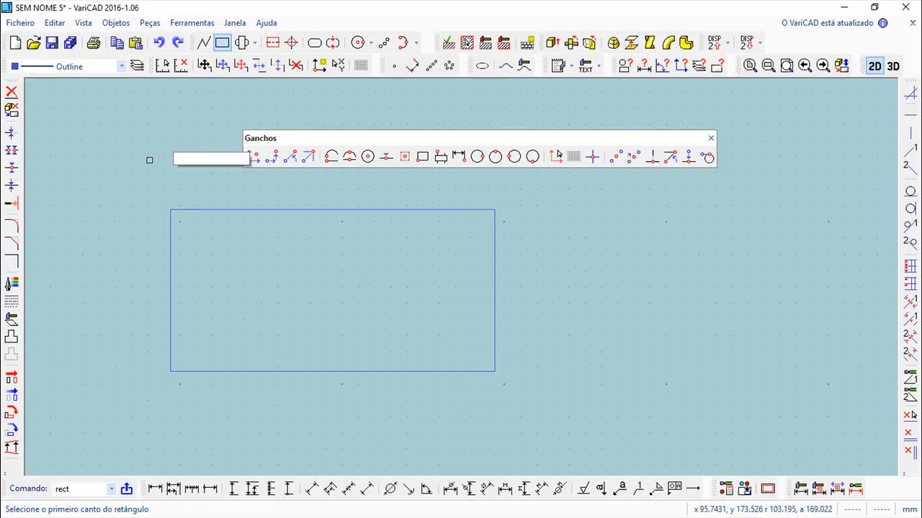
Round the upper and lower right corners of the rectangle with a 5 mm radius, trimming both lines.
click(15, 230)
click(469, 210)
click(493, 227)
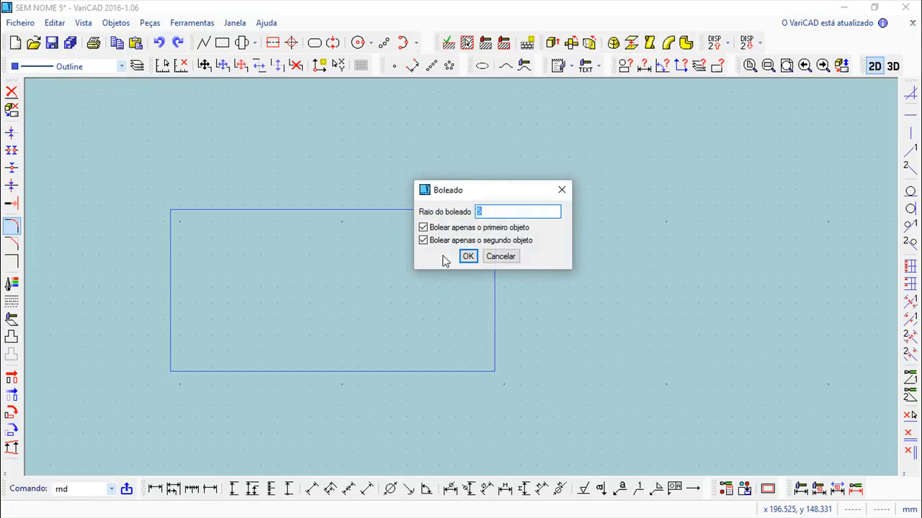
key(Return)
click(477, 372)
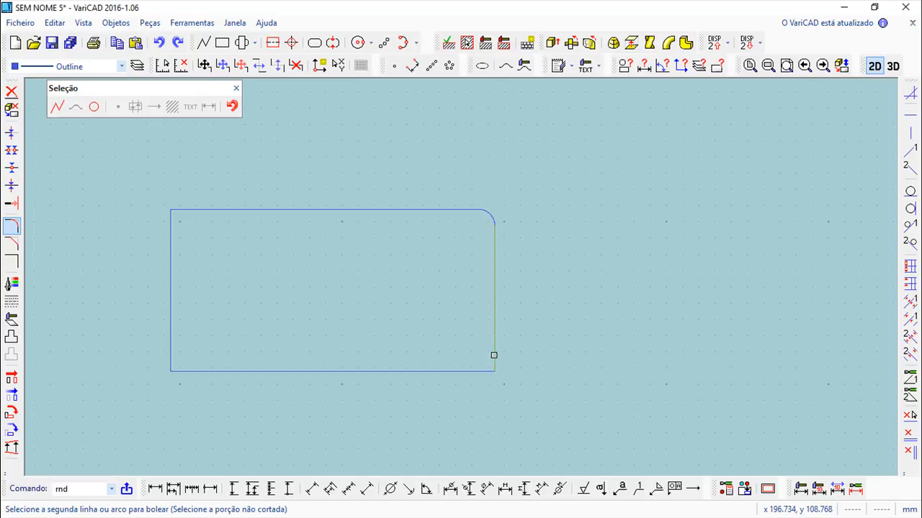
click(494, 355)
click(469, 383)
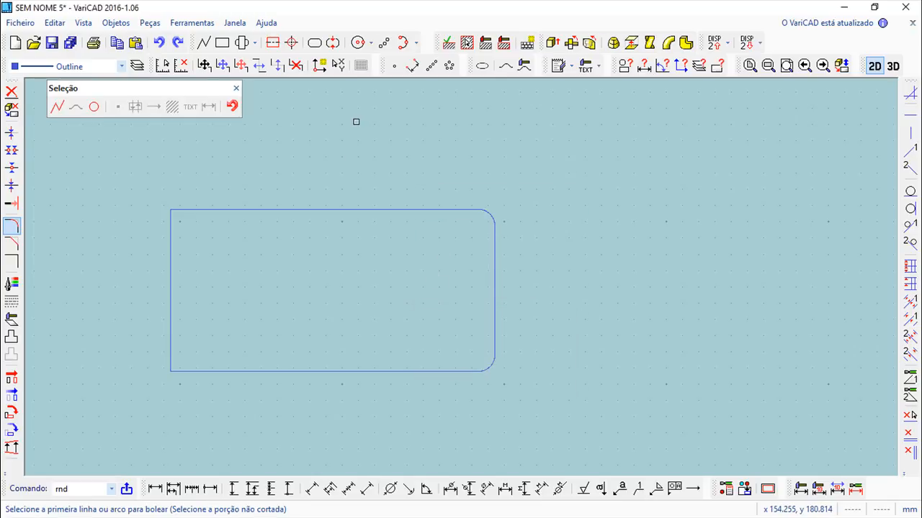
Draw a circle by center and radius inside the rectangle, toward its rounded end.
click(372, 44)
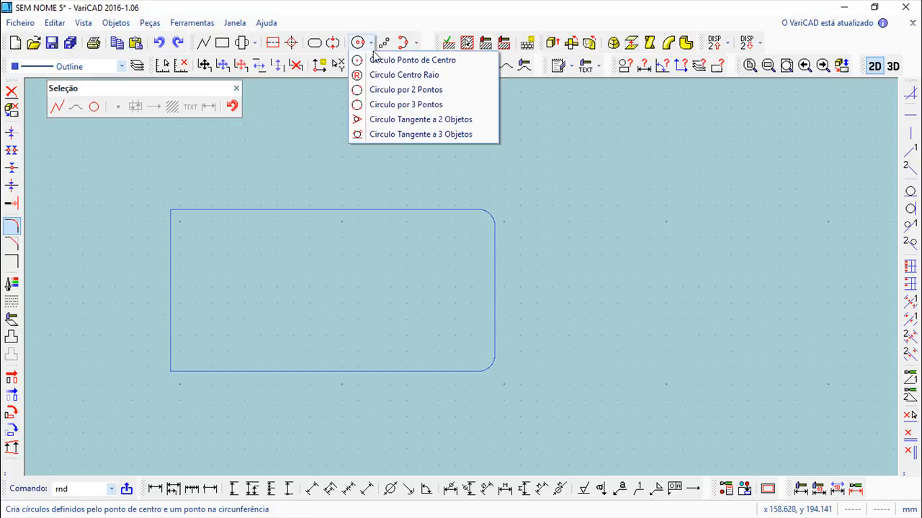
click(384, 75)
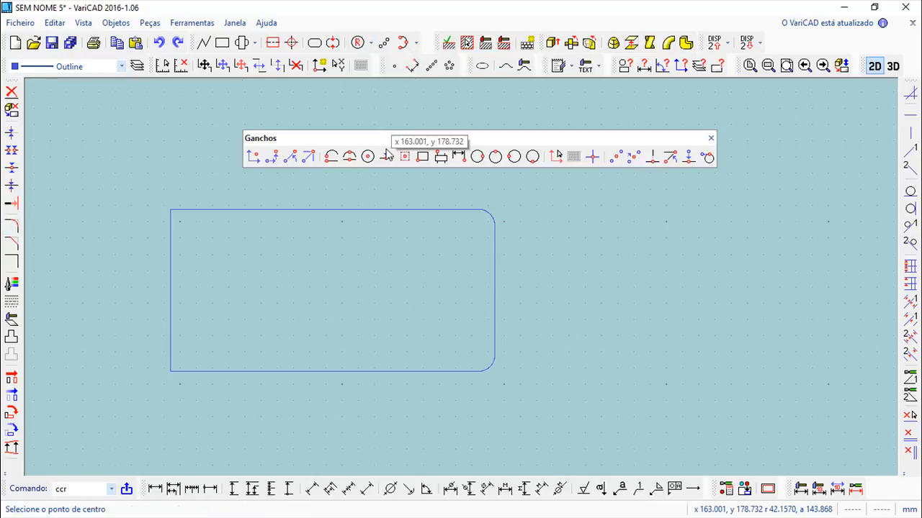
click(400, 284)
key(Return)
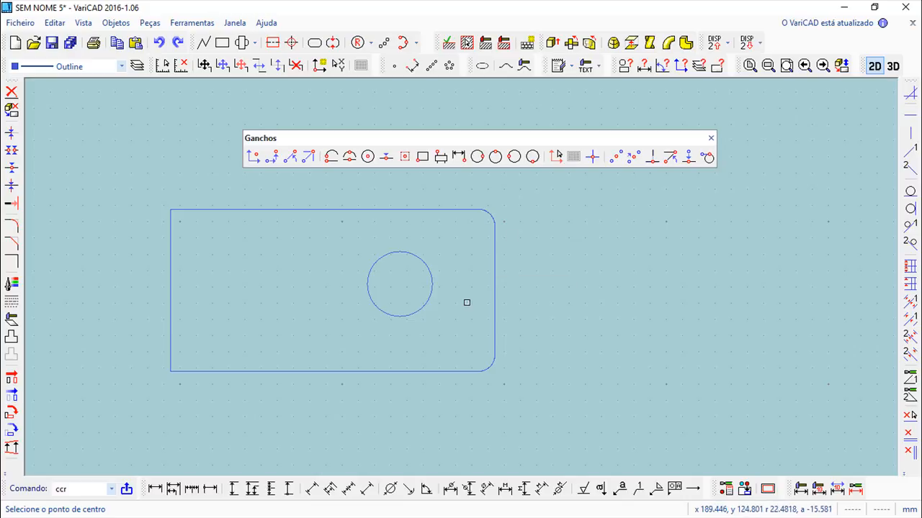
click(711, 139)
scroll(538, 278, down, 1)
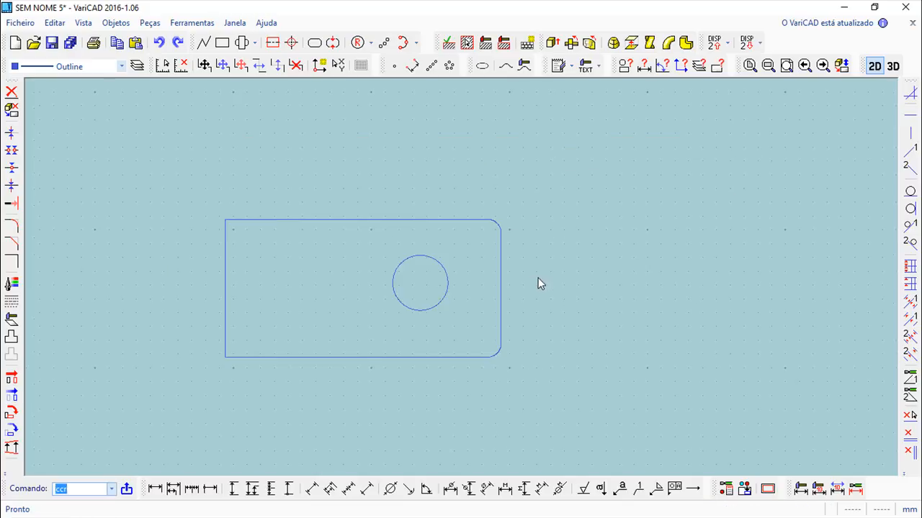
middle_drag(417, 337, 475, 303)
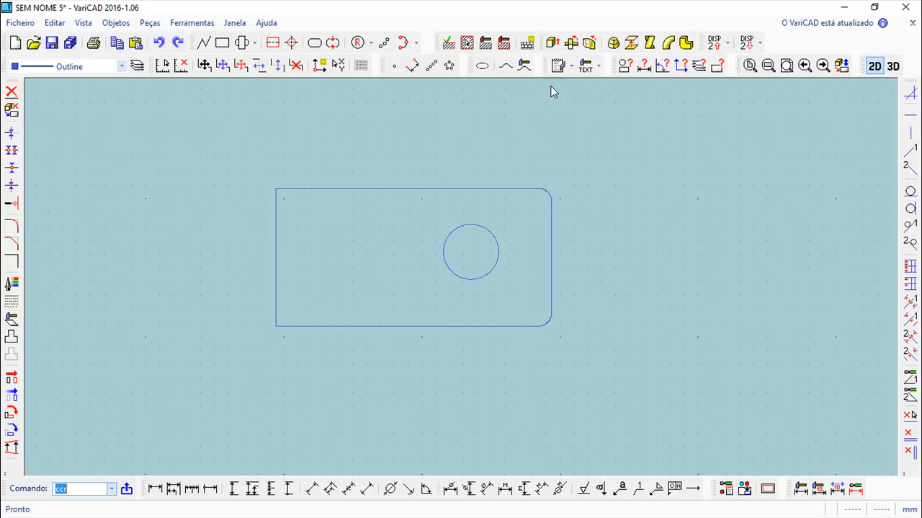
Extrude the rounded rectangle and circle 20 mm, using the midpoint of the rectangle's left edge as the insertion point.
click(551, 43)
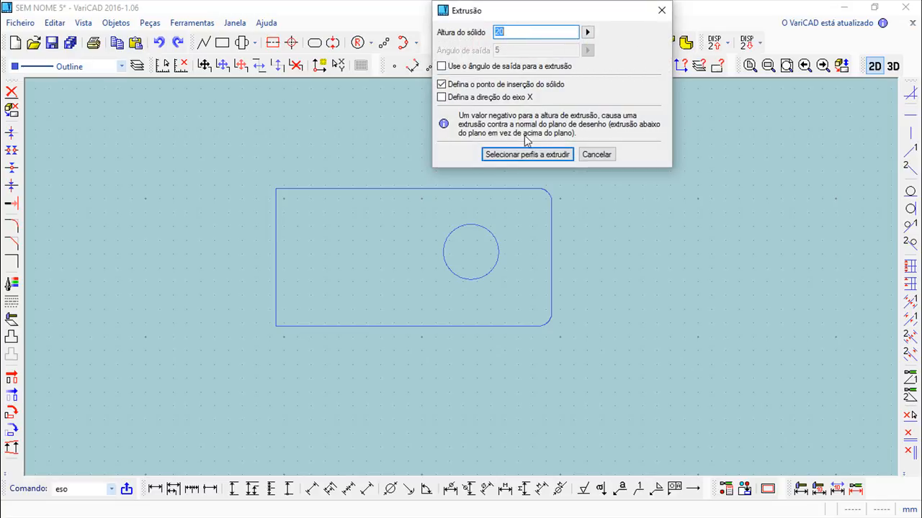
click(527, 156)
click(239, 165)
click(630, 388)
key(Return)
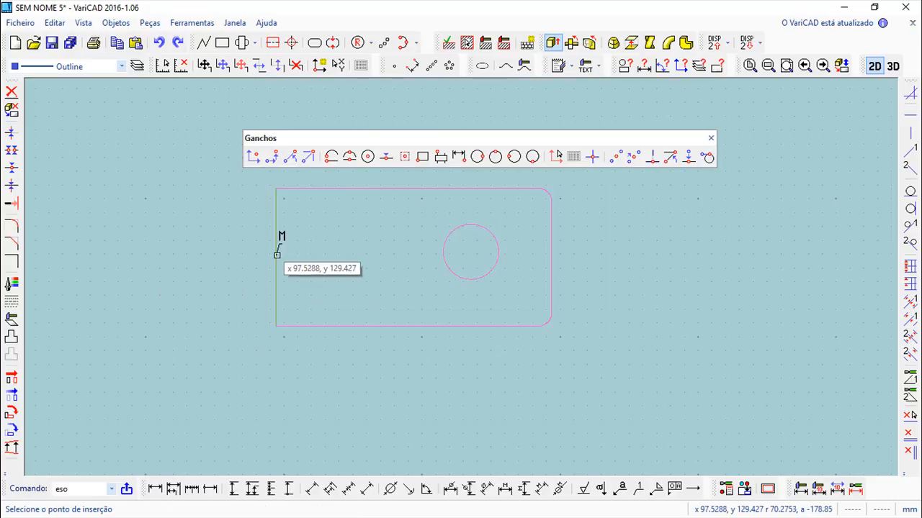
click(276, 253)
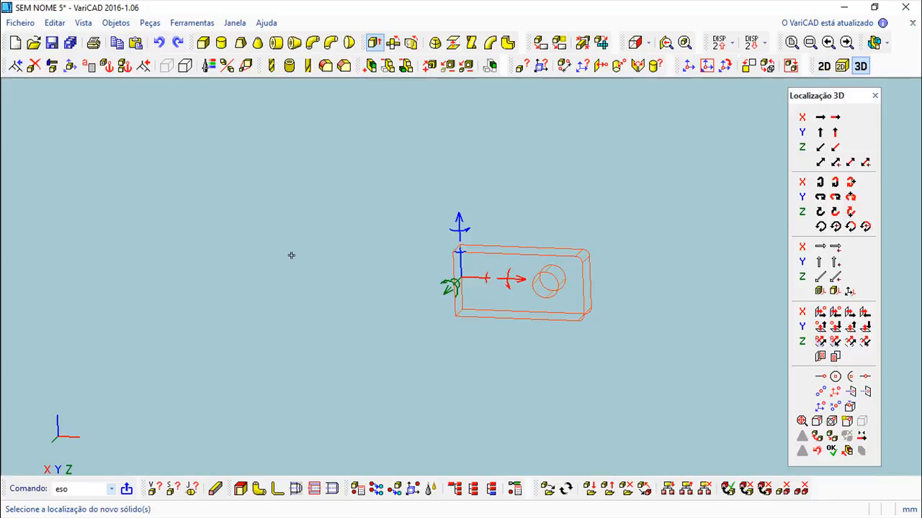
Insert the extruded solid into 3D space at its proposed location.
middle_drag(430, 329, 461, 247)
middle_drag(535, 293, 417, 308)
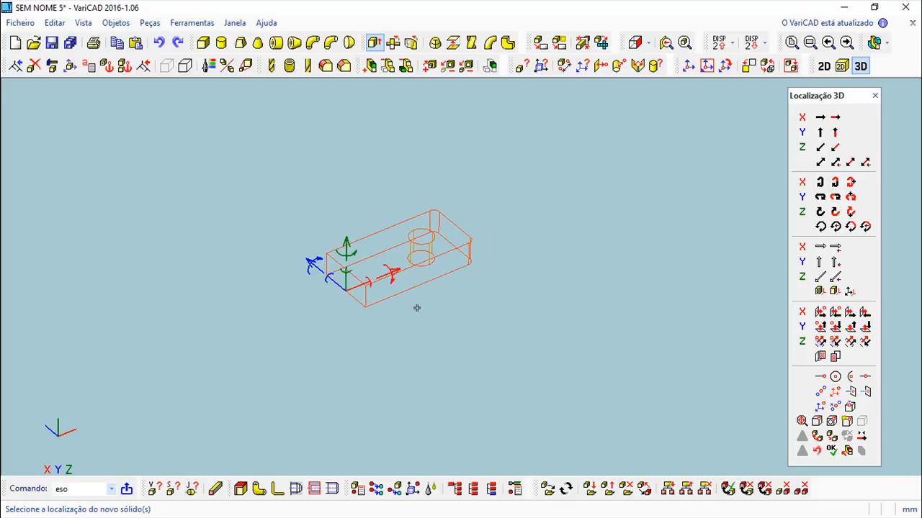
click(832, 448)
click(792, 43)
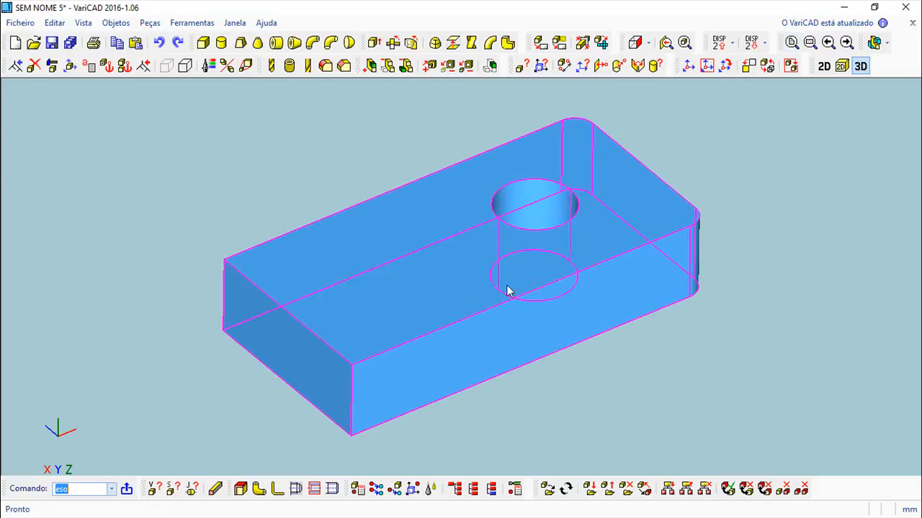
mouse_move(771, 327)
middle_down()
mouse_move(731, 296)
mouse_move(724, 373)
mouse_move(754, 329)
mouse_move(764, 341)
mouse_move(677, 277)
mouse_move(702, 281)
mouse_move(686, 284)
middle_up()
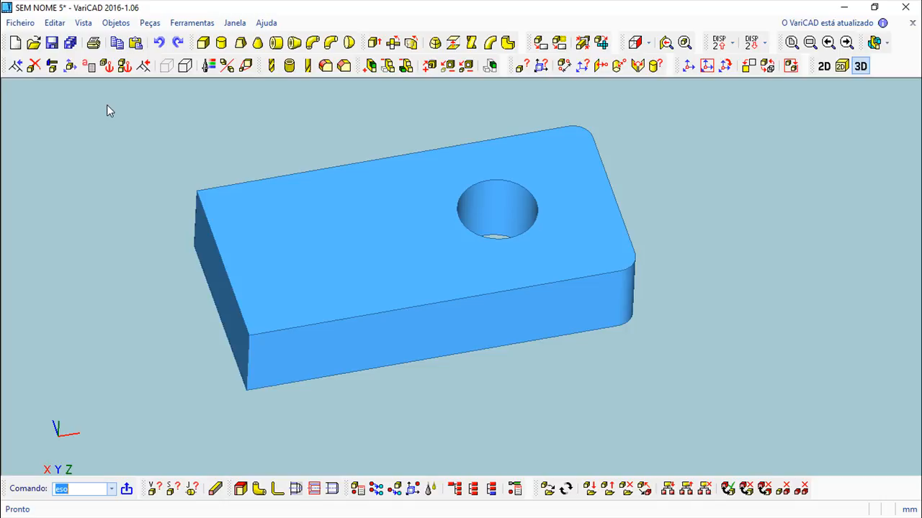
Open the extruded solid's 2D profile for editing and switch to defining its profile constraints.
click(59, 67)
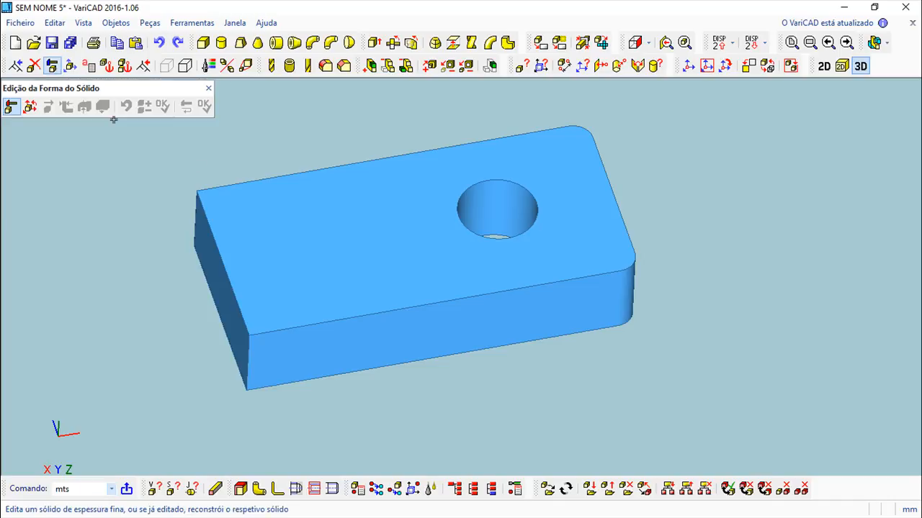
click(325, 212)
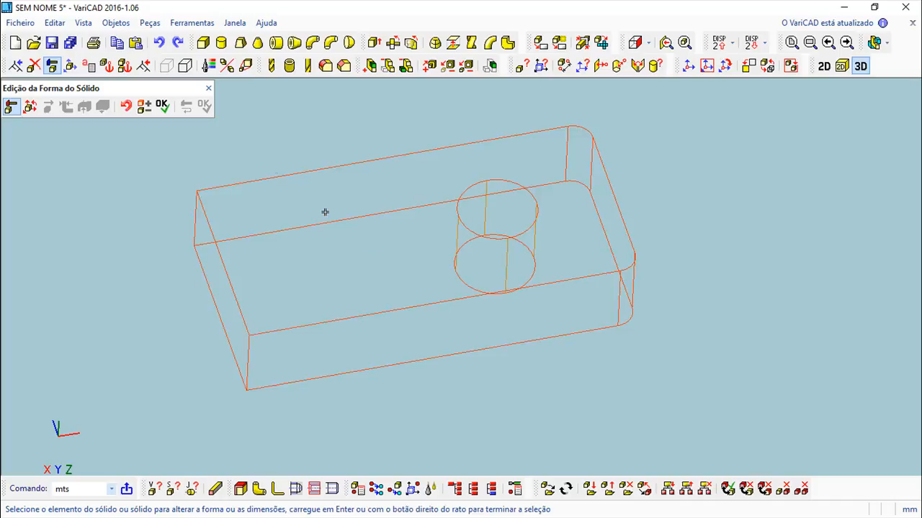
click(161, 106)
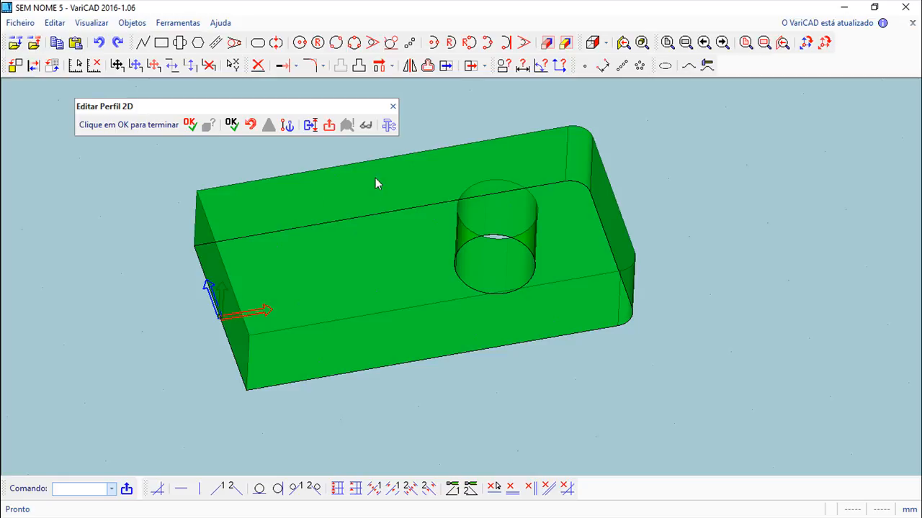
drag(284, 108, 233, 102)
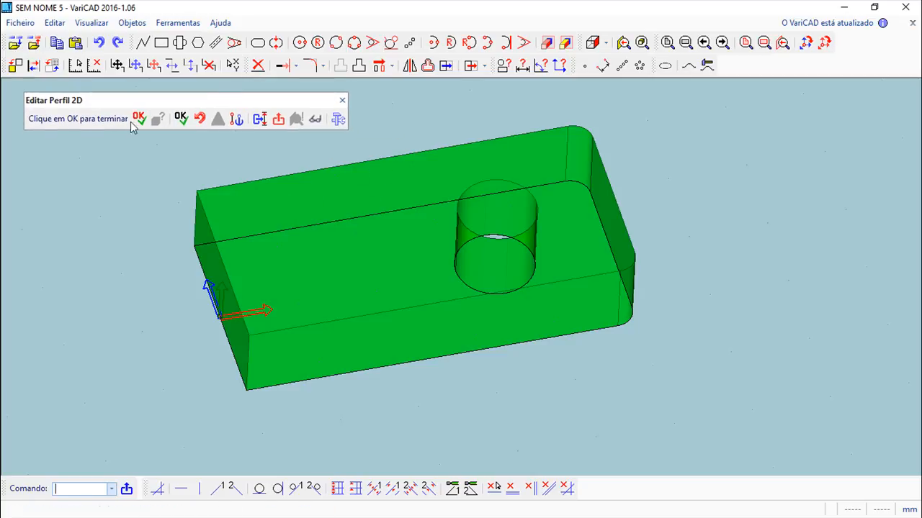
click(236, 120)
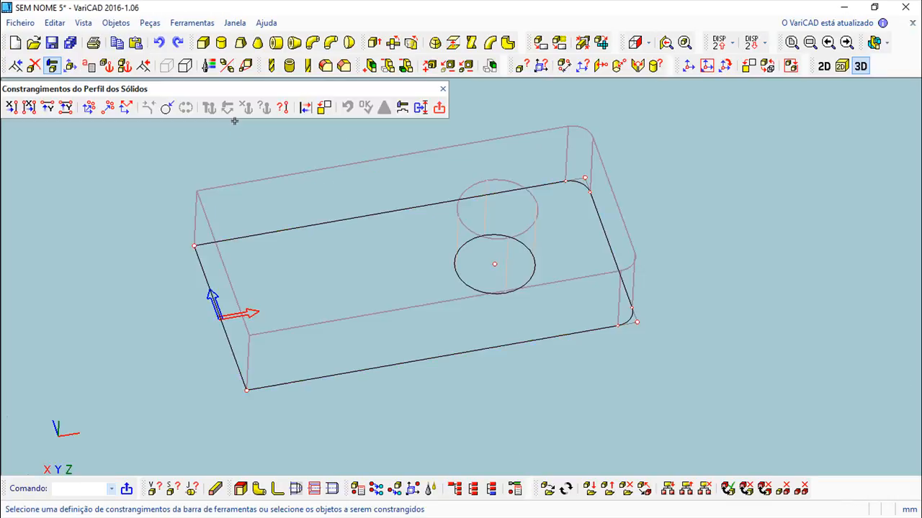
middle_drag(415, 237, 423, 326)
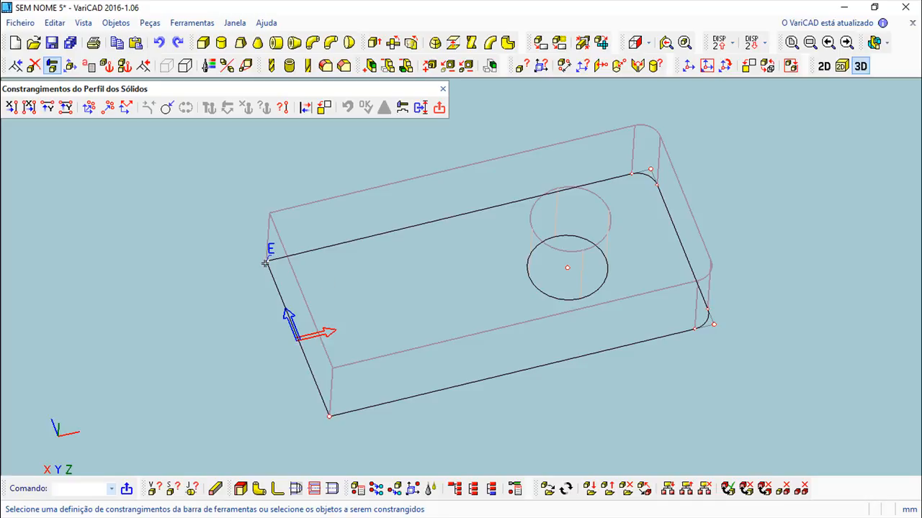
click(651, 168)
drag(45, 88, 59, 92)
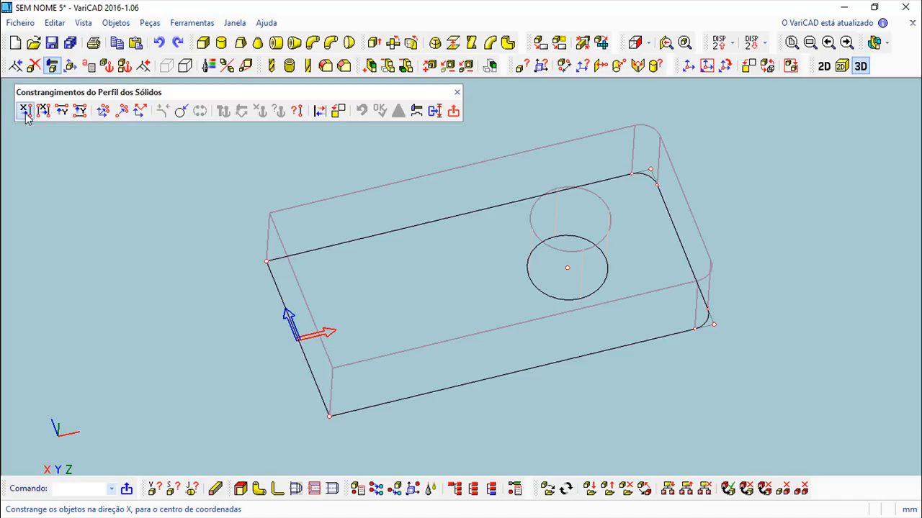
Constrain both corner vertices at the rounded end in X to the coordinate center, using a new parameter comp with value 100.
click(24, 111)
click(581, 105)
click(792, 383)
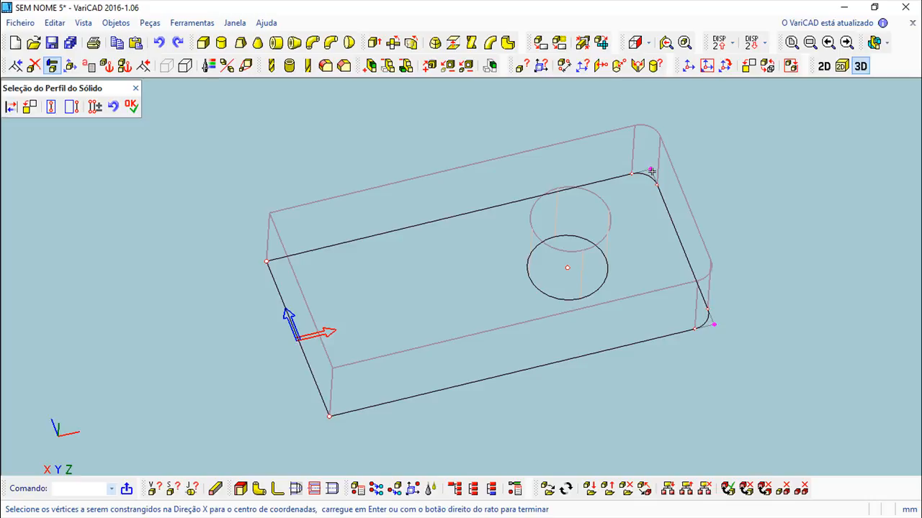
click(132, 106)
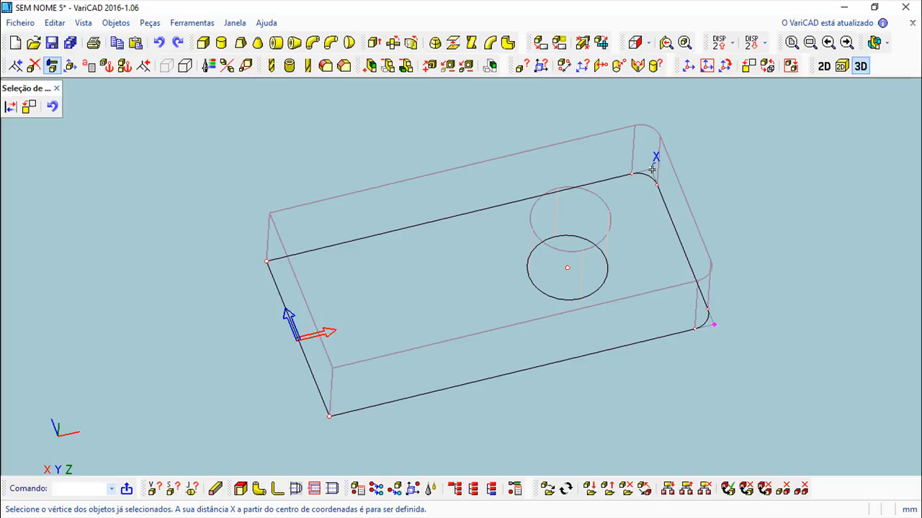
click(651, 168)
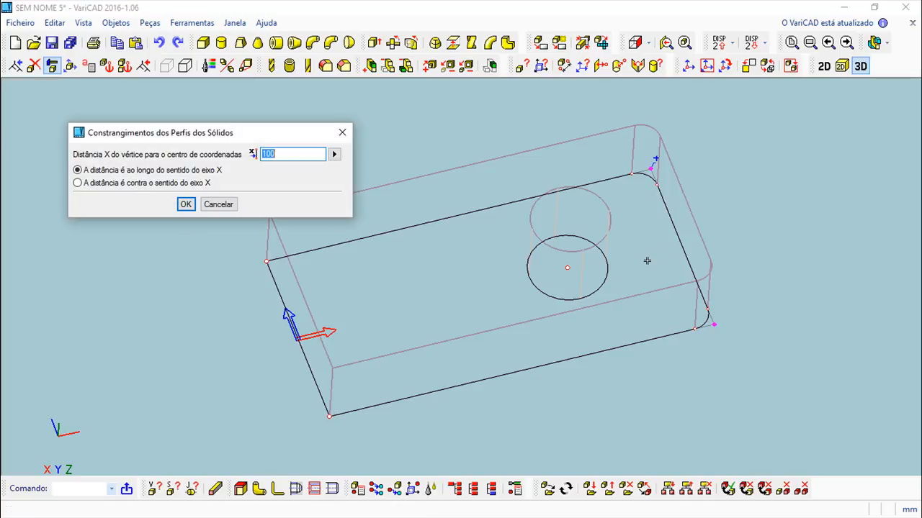
drag(168, 104, 166, 104)
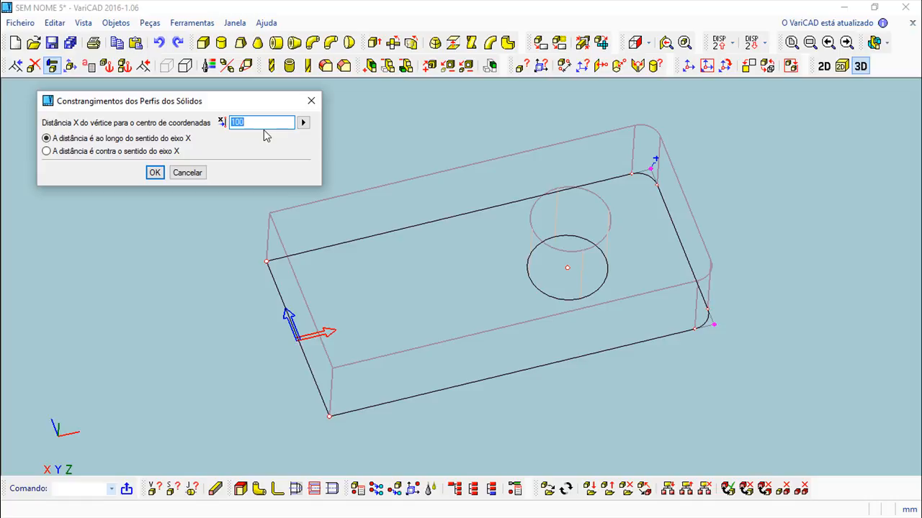
text(comp)
click(155, 173)
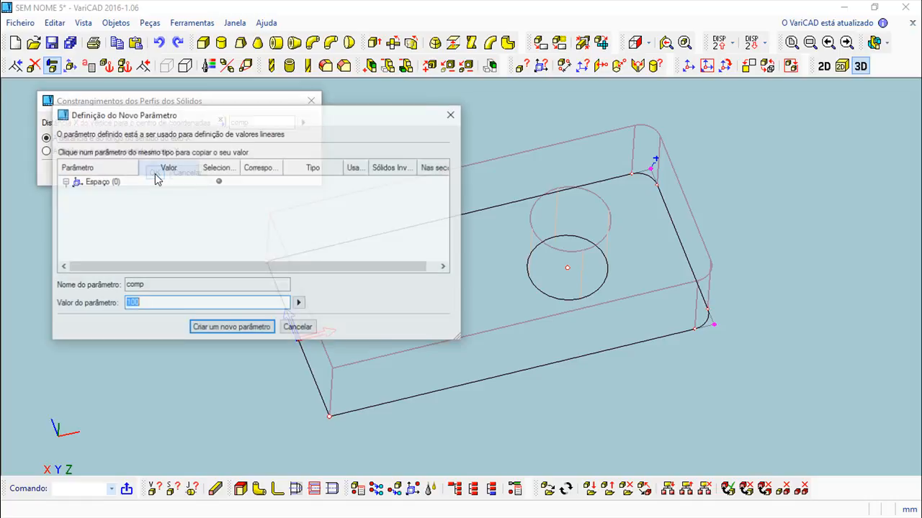
drag(164, 114, 266, 129)
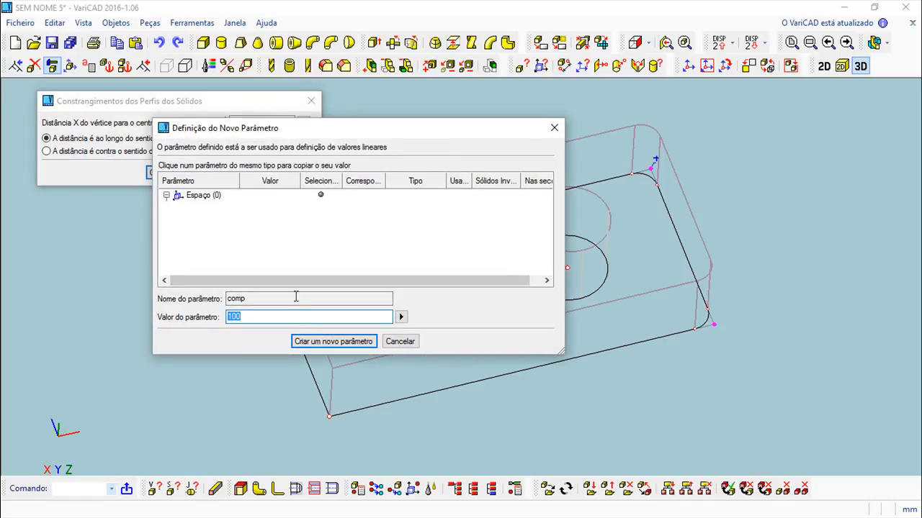
click(334, 341)
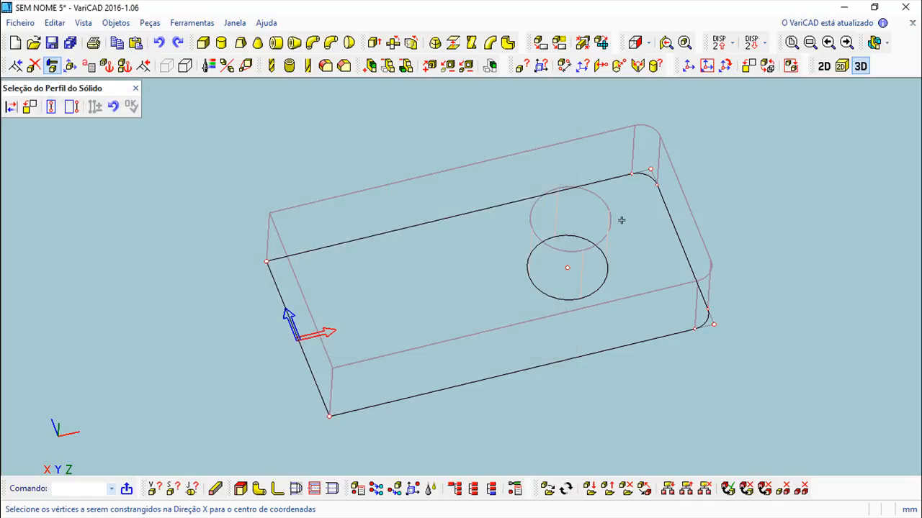
click(130, 107)
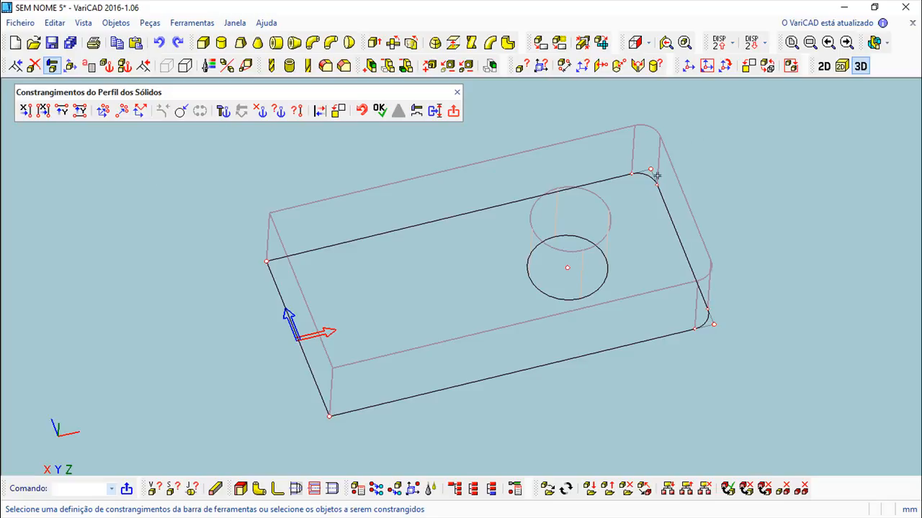
Constrain the hole's center in X at a distance of 30 from the far corner vertex at the rounded end.
click(44, 111)
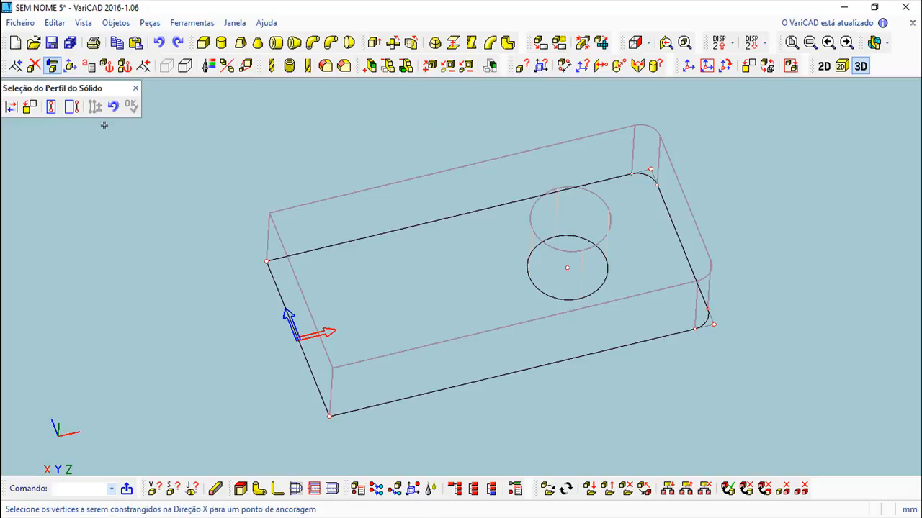
click(567, 268)
key(Return)
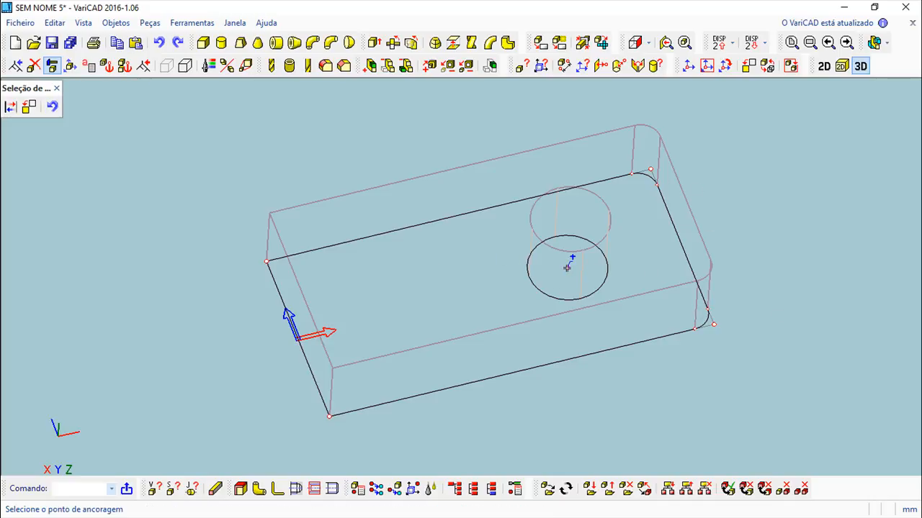
click(651, 170)
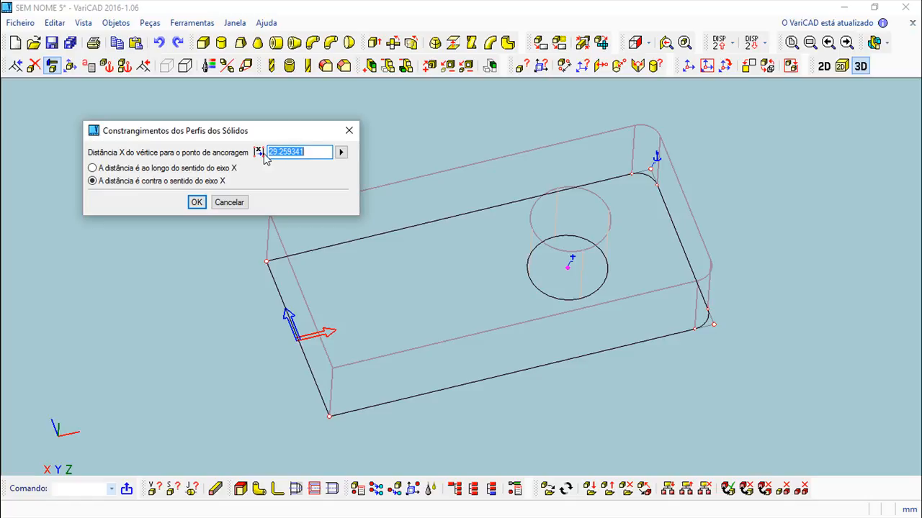
drag(319, 152, 256, 152)
text(30)
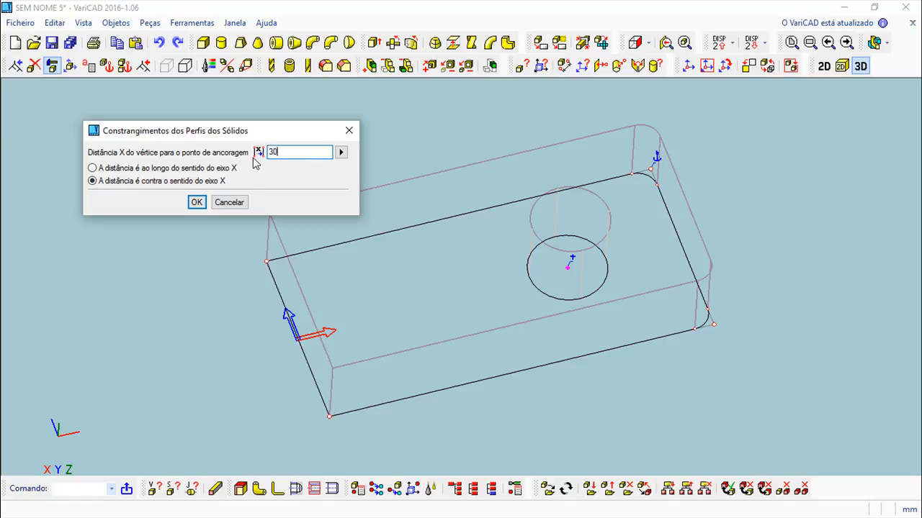
key(Return)
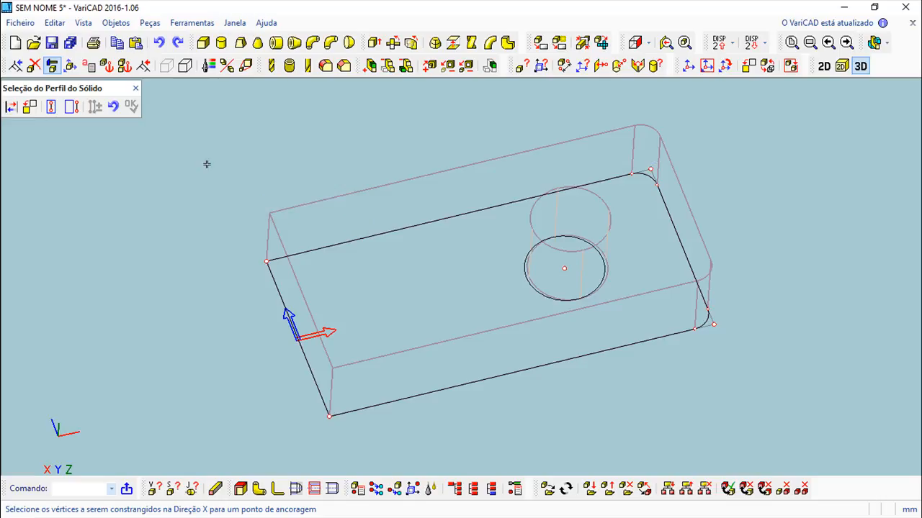
click(128, 108)
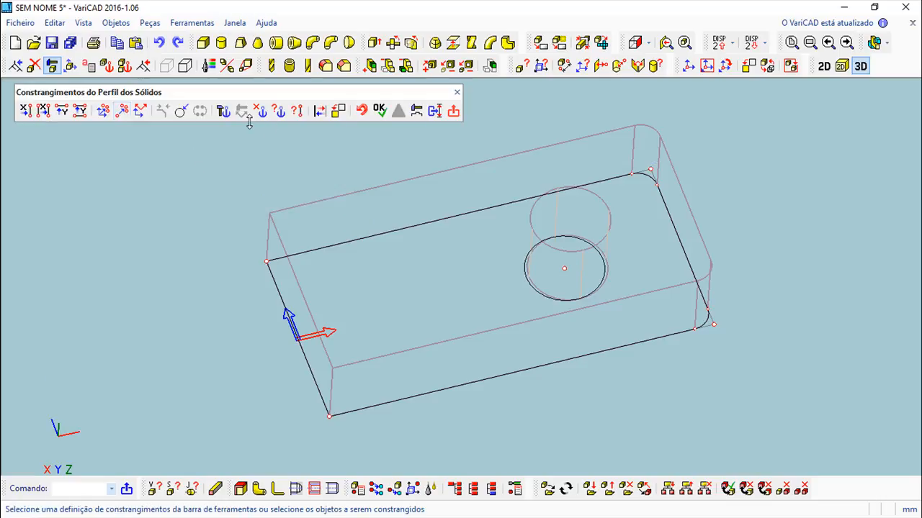
Accept the profile constraints with an extrusion height of 20 and finish editing the solid.
click(384, 113)
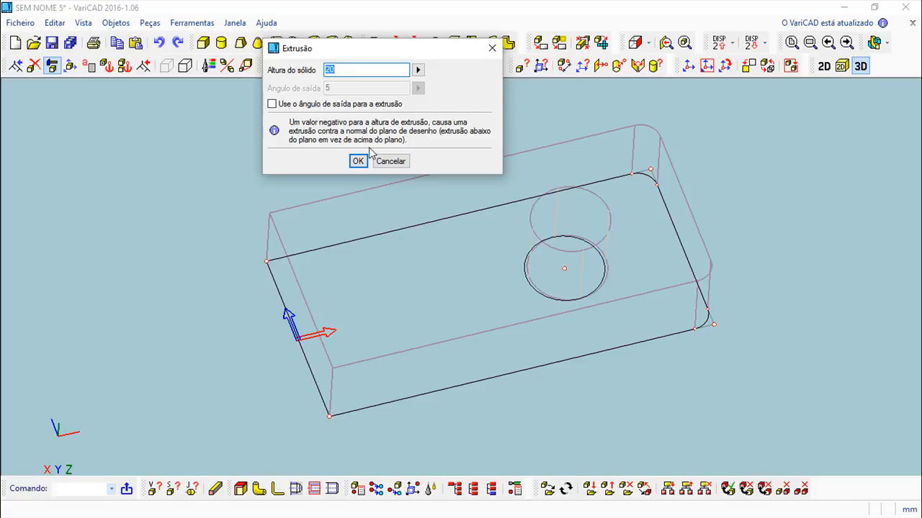
click(355, 161)
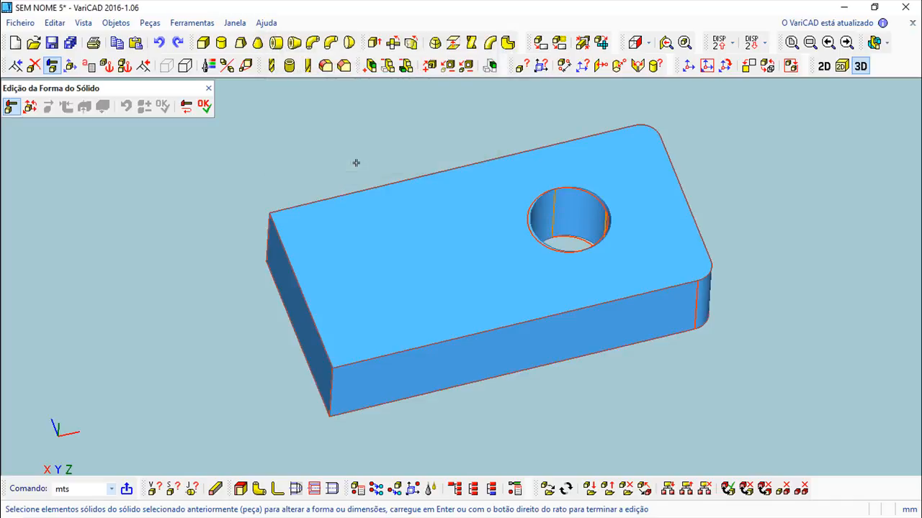
click(205, 108)
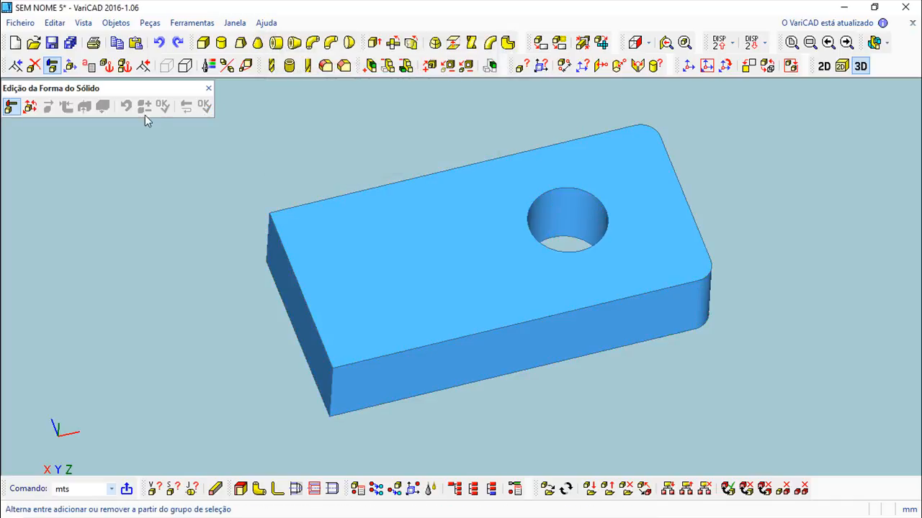
click(208, 88)
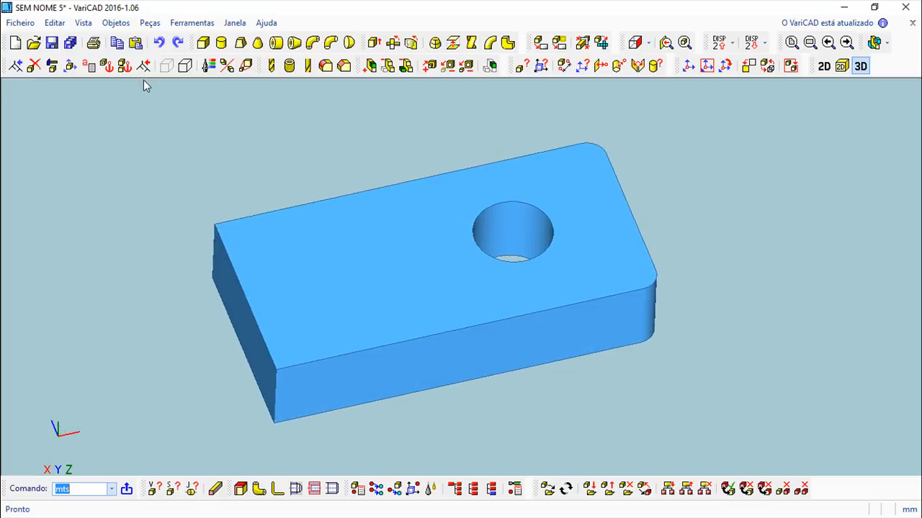
Set the comp parameter to 80 and apply the change to all 3D objects.
click(86, 72)
click(59, 98)
right_click(67, 102)
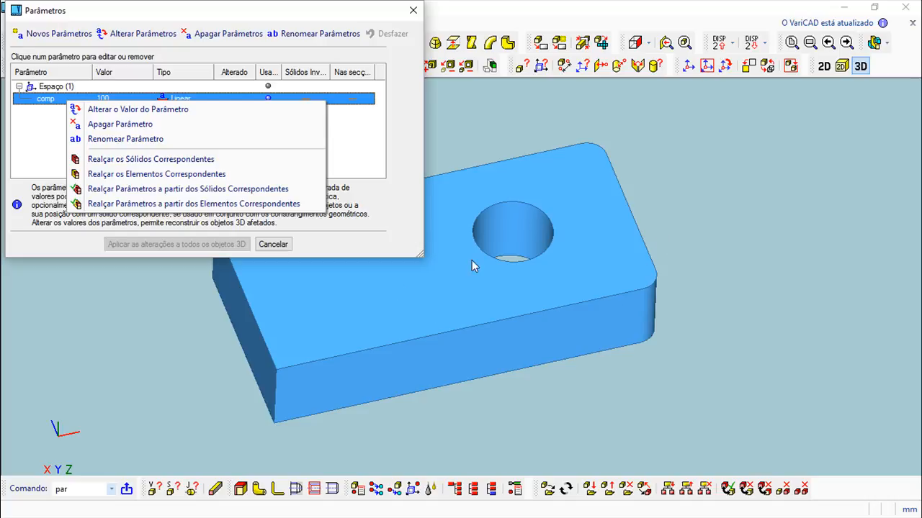
click(139, 109)
text(80)
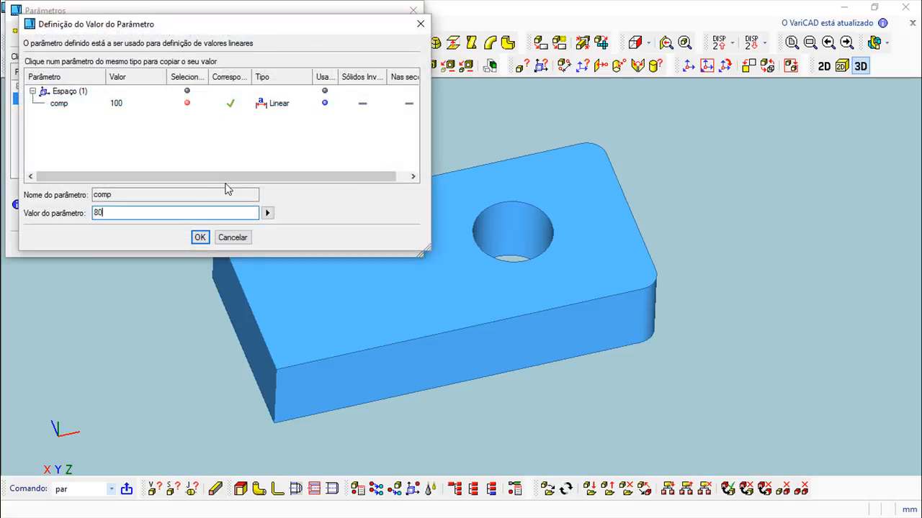
click(201, 238)
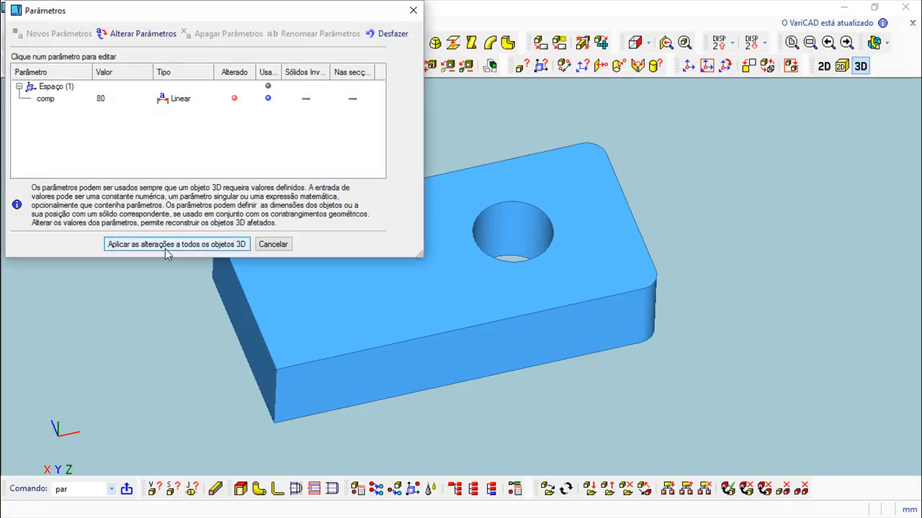
click(164, 247)
click(274, 244)
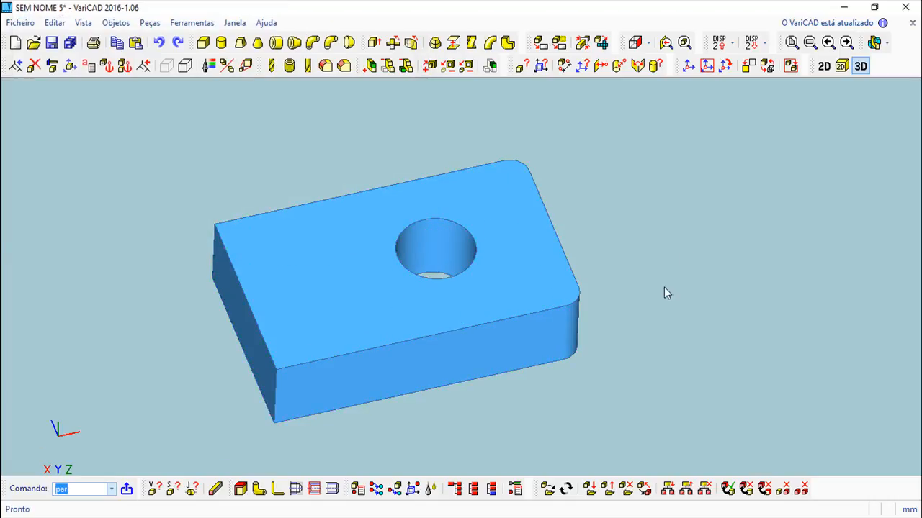
Open the plate's 2D profile for editing its constraints.
drag(637, 234, 658, 226)
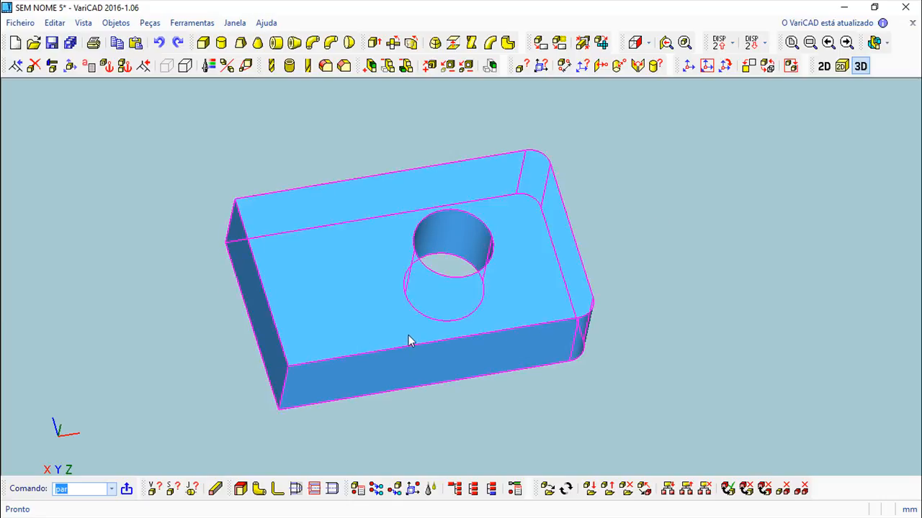
drag(742, 310, 751, 291)
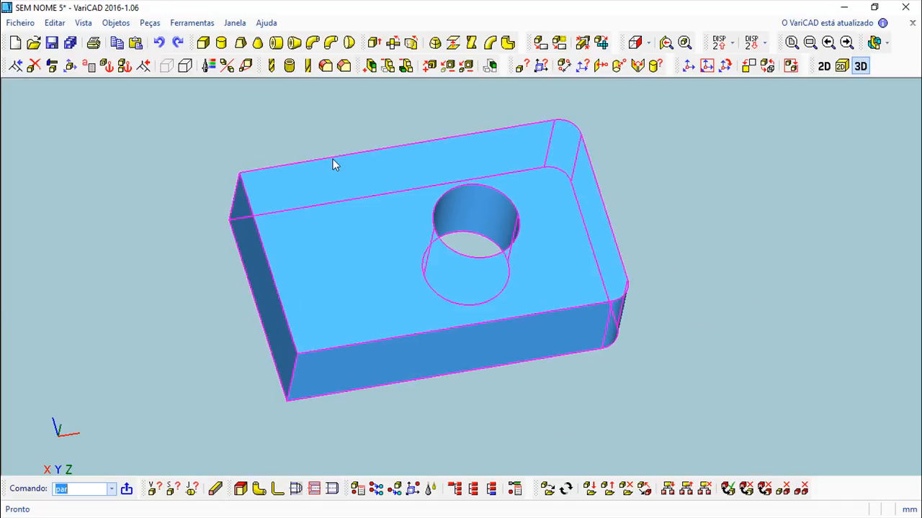
click(52, 67)
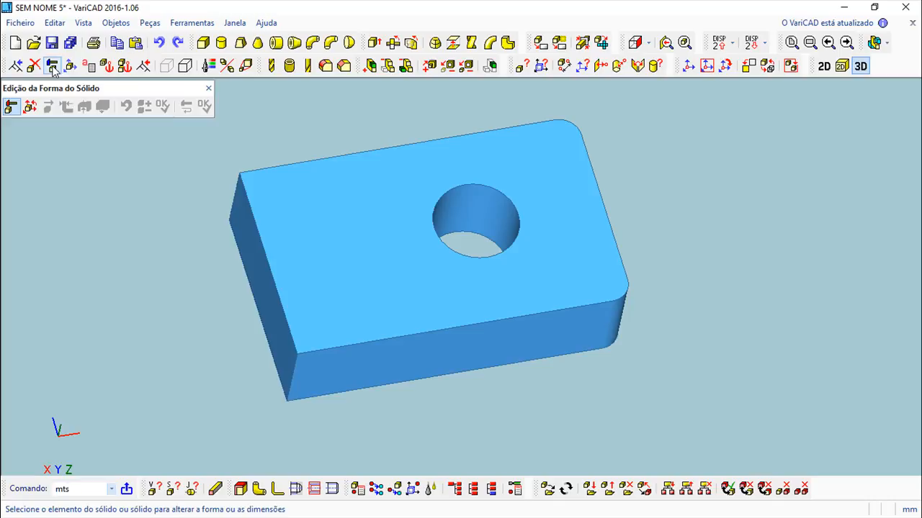
click(319, 178)
right_click(181, 286)
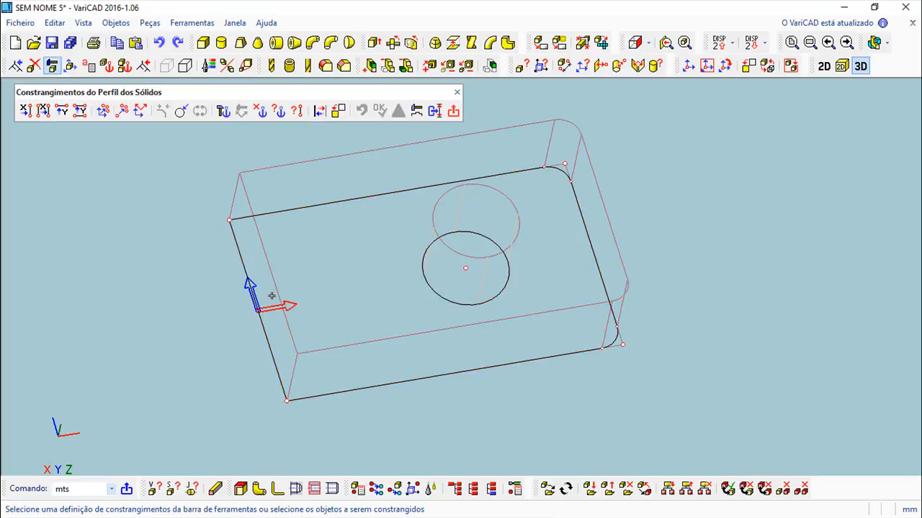
Constrain the hole circle's radius with a new parameter raio of value 10.
click(180, 113)
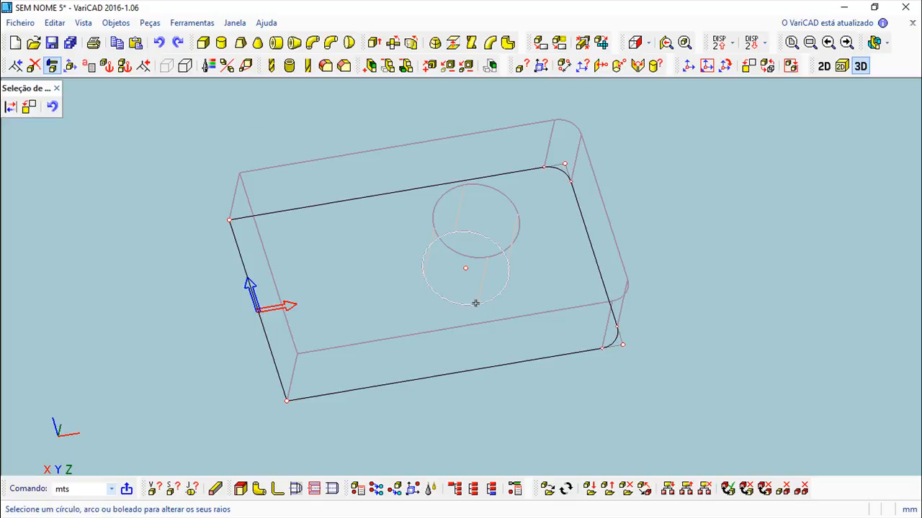
click(449, 301)
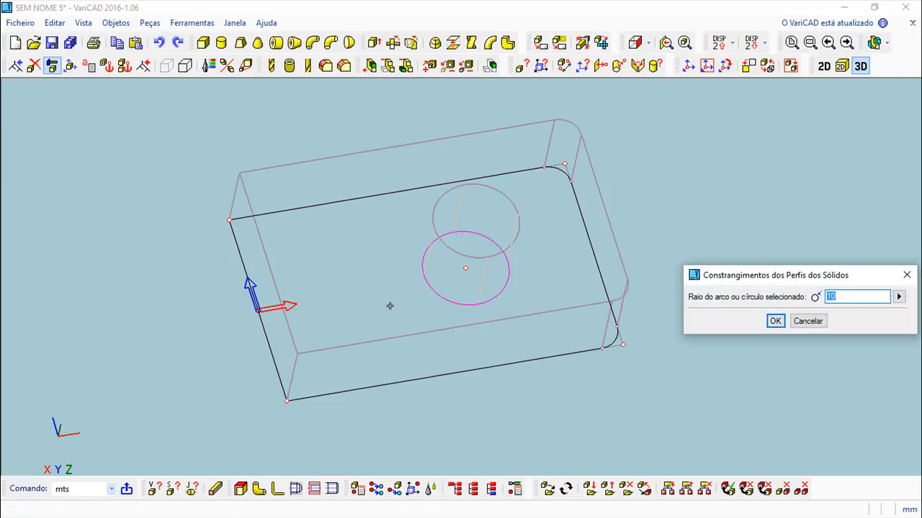
text(raio)
key(Return)
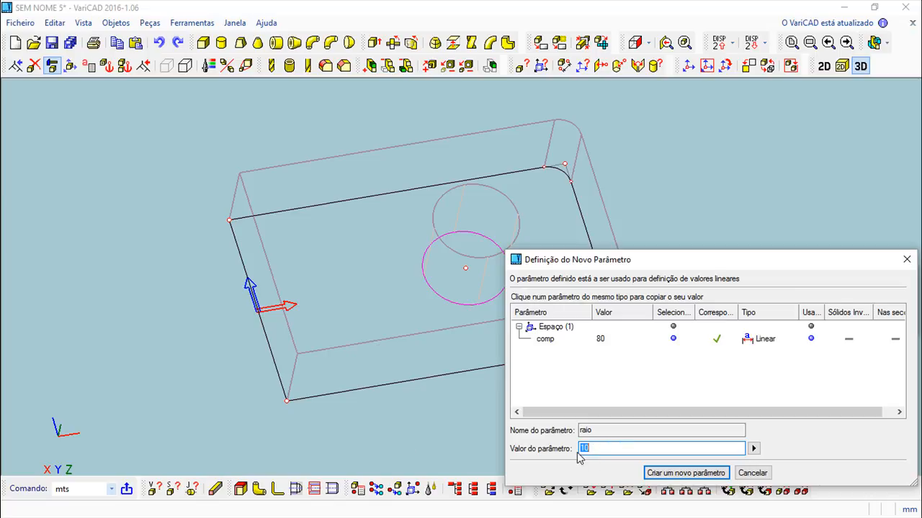
click(684, 474)
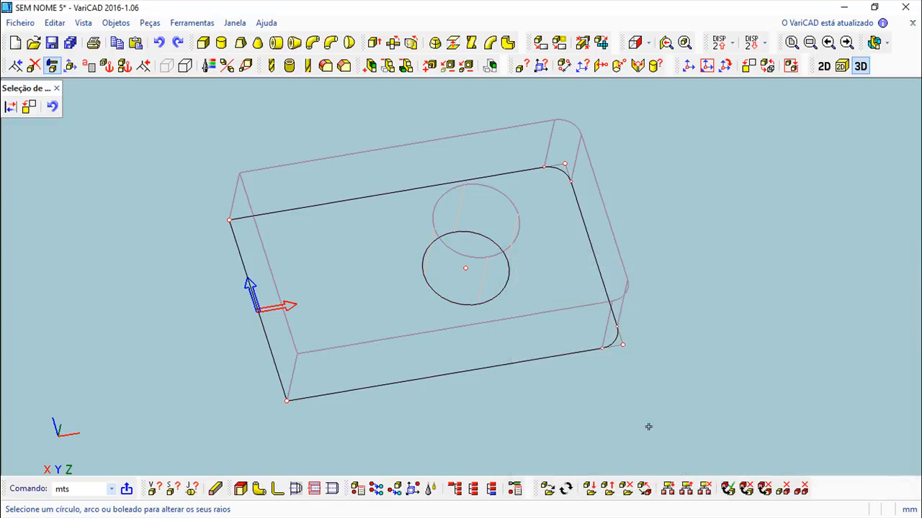
Drive the far rounded corner's radius with an expression based on raio and the near rounded corner's radius with raio*2.
click(565, 172)
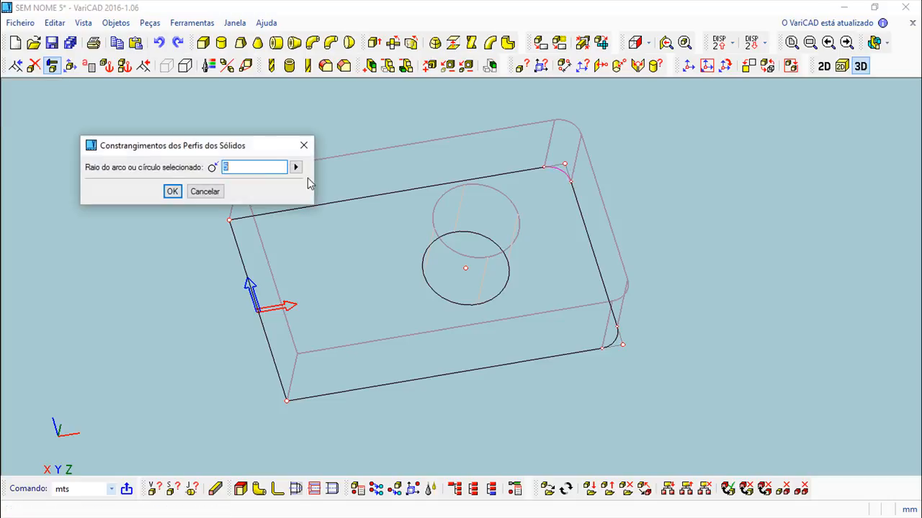
text(raio10)
key(Return)
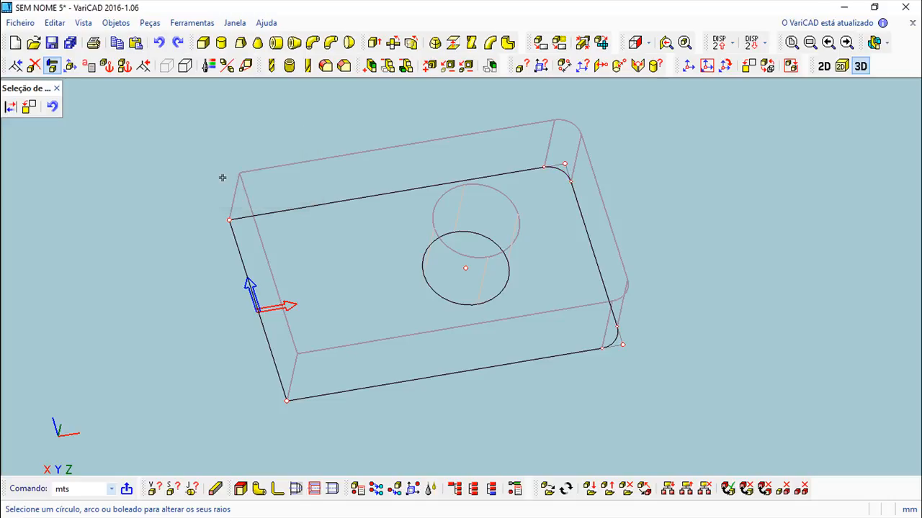
click(51, 107)
click(605, 340)
text(raio*2)
key(Return)
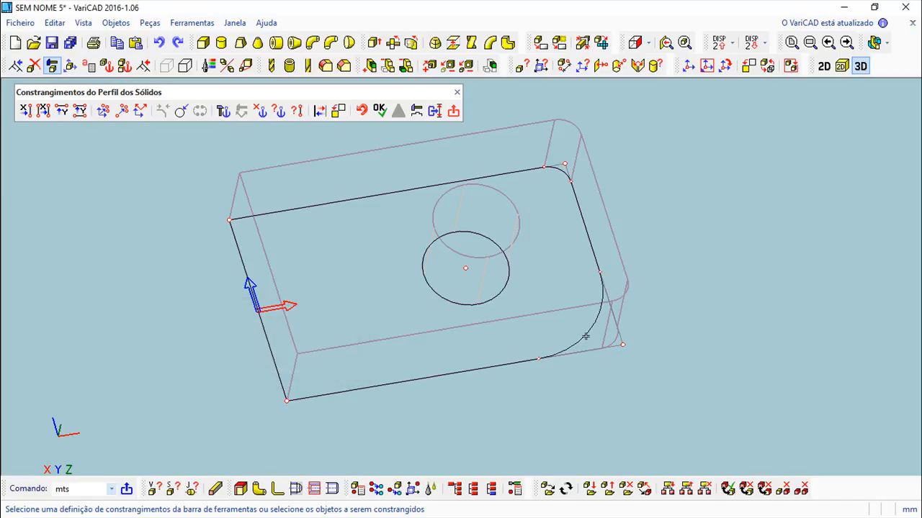
Accept the radius constraints, keep the extrusion height, and finish editing the solid.
click(380, 110)
click(355, 162)
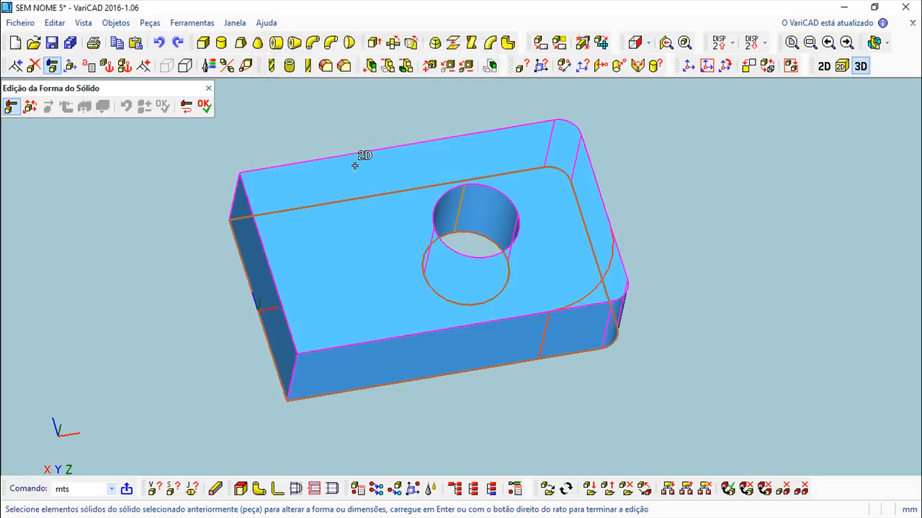
click(204, 108)
Set the raio parameter to 15 and apply the change to all 3D objects.
drag(742, 323, 660, 307)
click(535, 238)
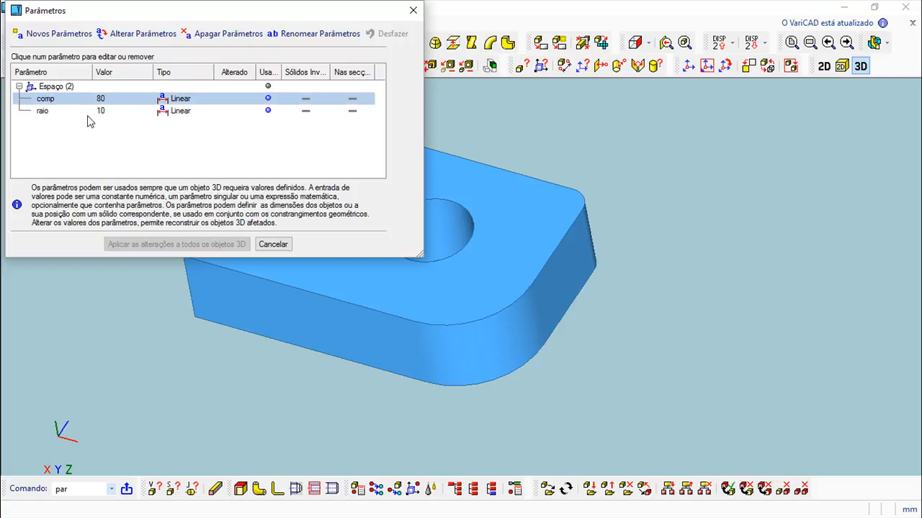
click(43, 112)
right_click(45, 117)
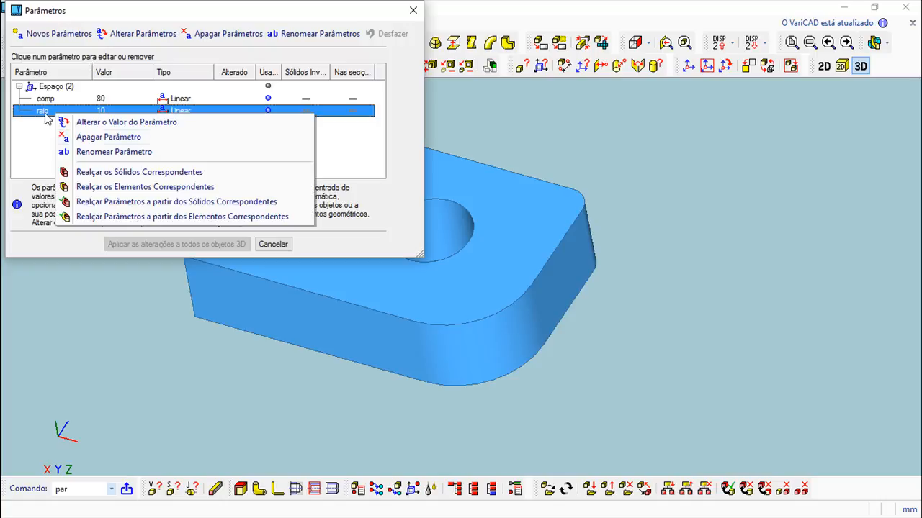
click(105, 124)
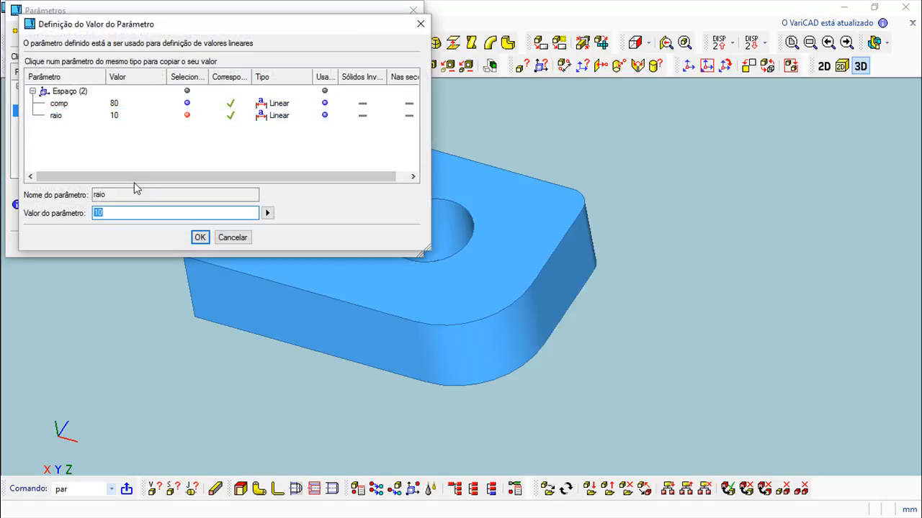
text(15)
key(Return)
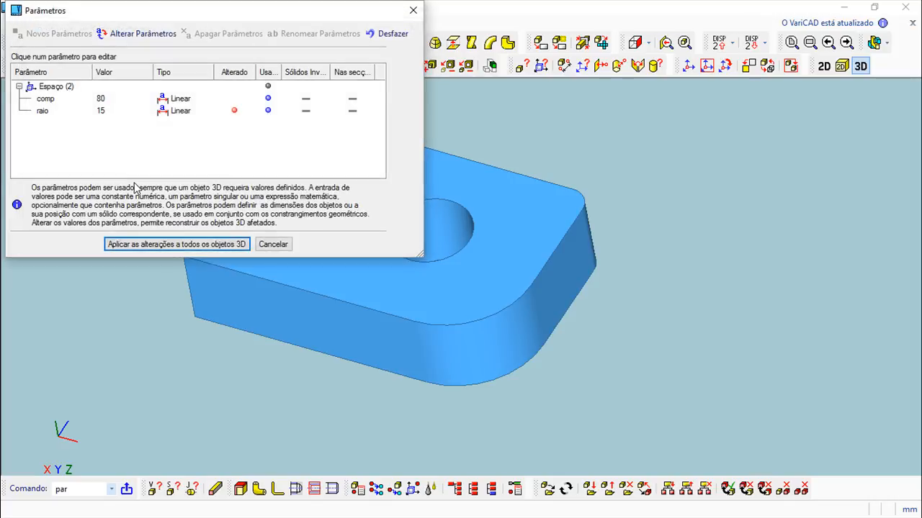
click(165, 244)
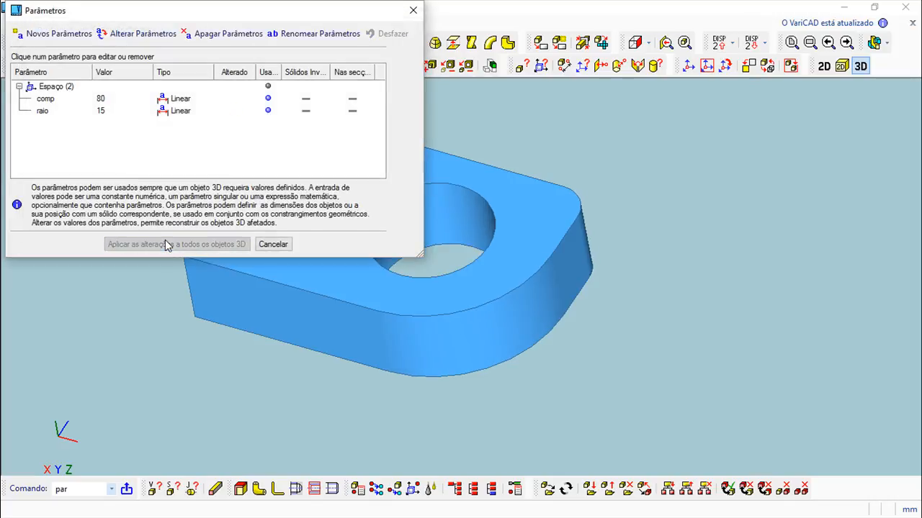
click(272, 245)
Reopen the updated plate's 2D profile to edit its constraints.
middle_drag(468, 376, 685, 305)
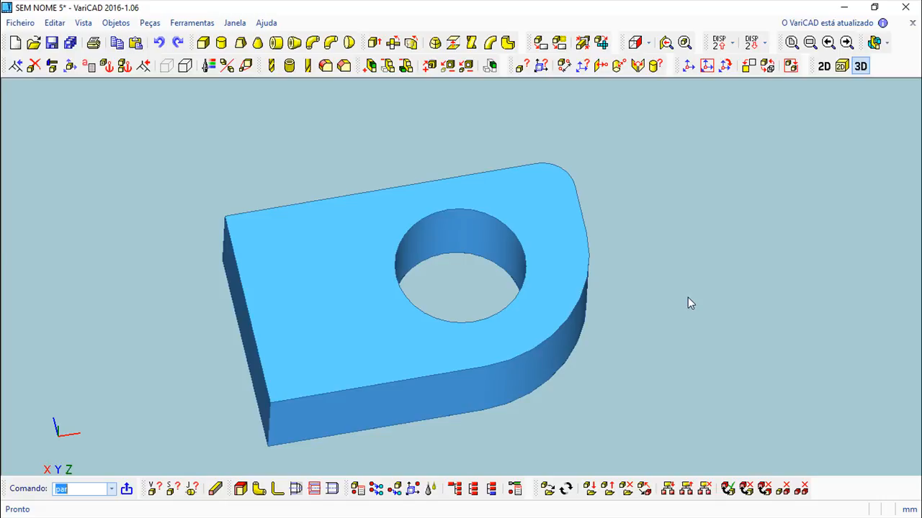
middle_drag(610, 337, 685, 281)
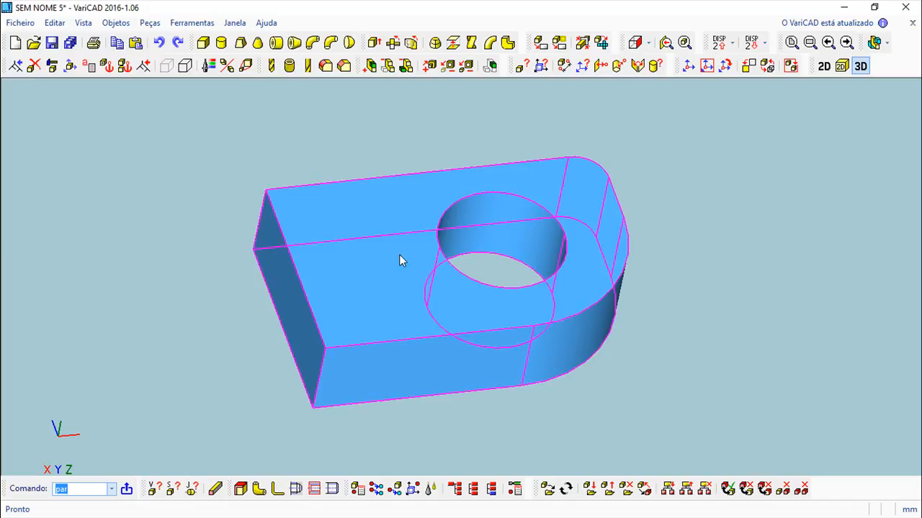
click(52, 65)
click(331, 303)
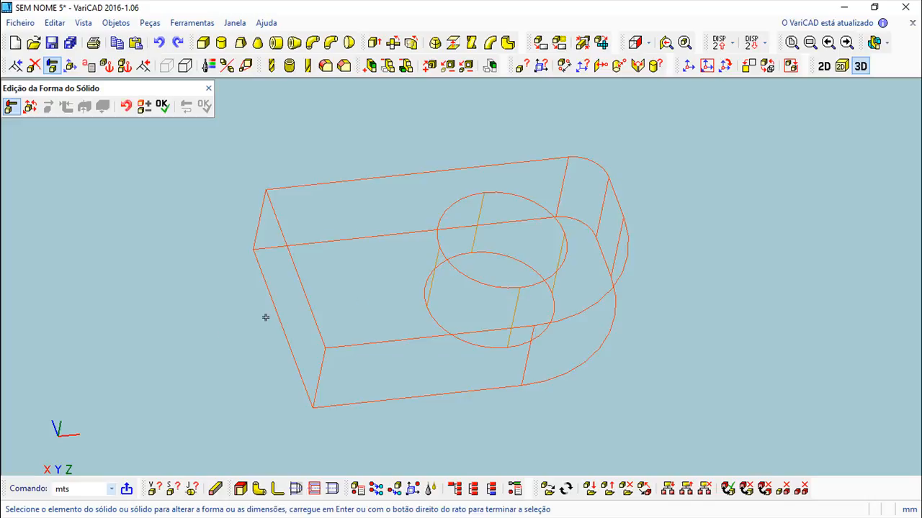
right_click(185, 349)
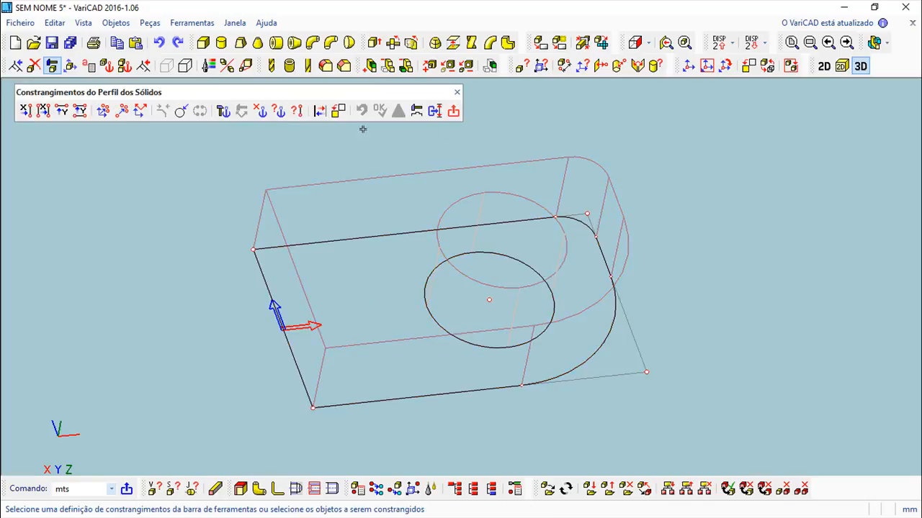
Constrain the profile's far square-corner vertex at a radial distance of 30 from the coordinate centre.
click(103, 110)
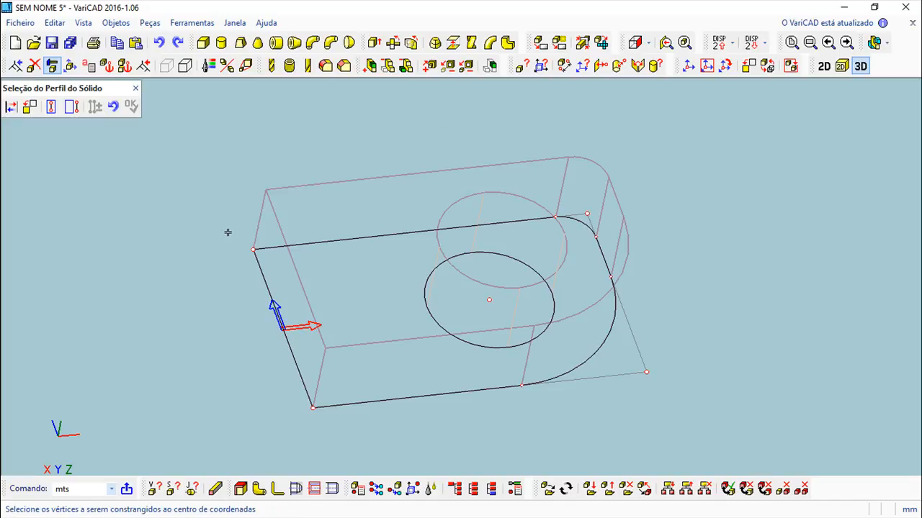
click(254, 248)
right_click(191, 202)
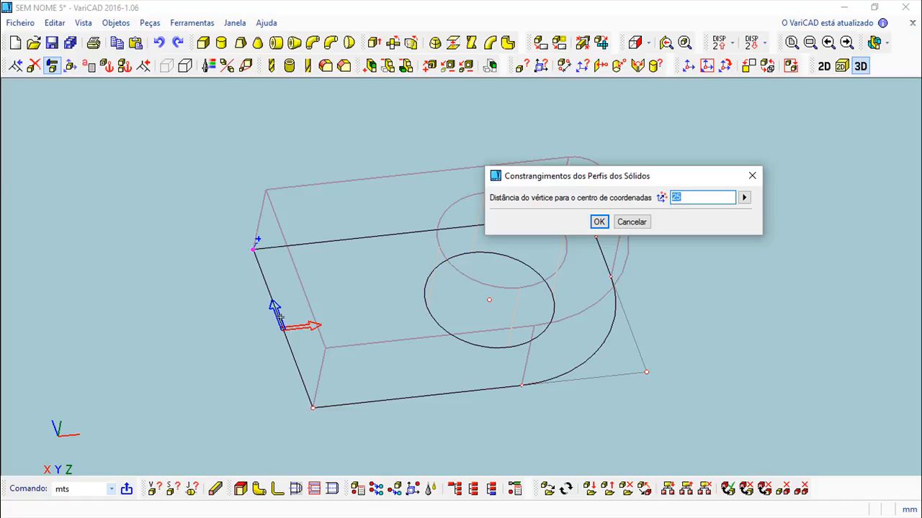
text(1)
key(Return)
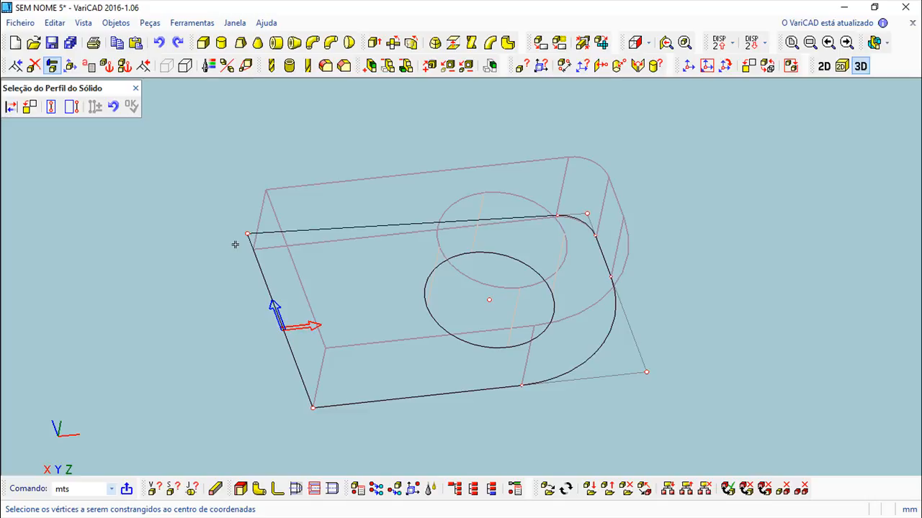
click(113, 107)
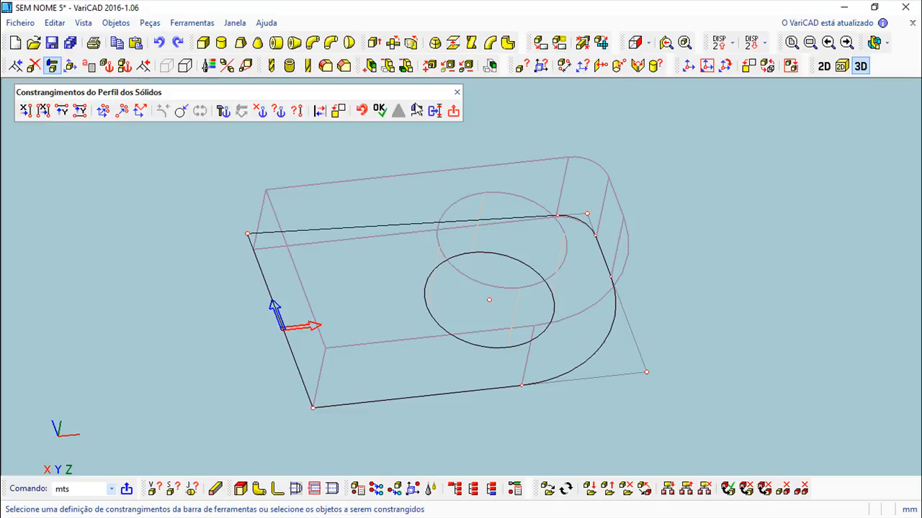
Accept the radial constraint, keep the extrusion height, and finish editing the solid.
click(380, 110)
click(347, 164)
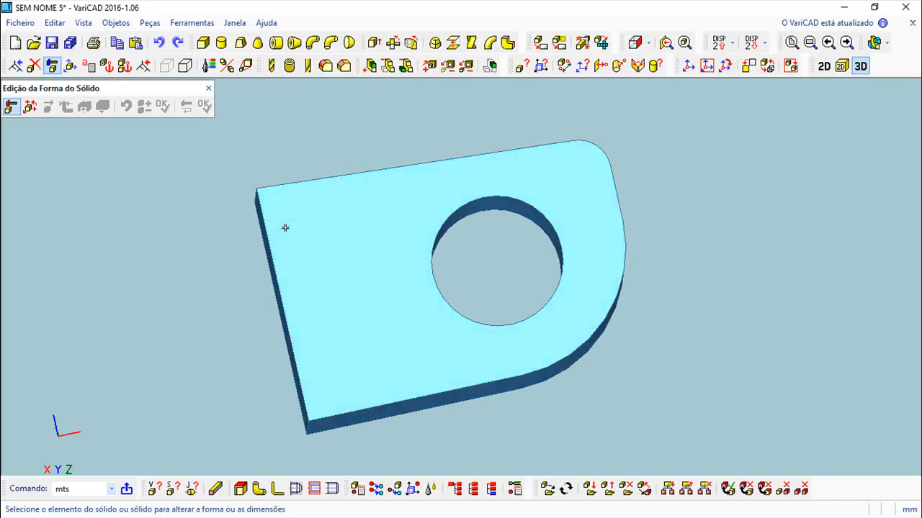
click(209, 88)
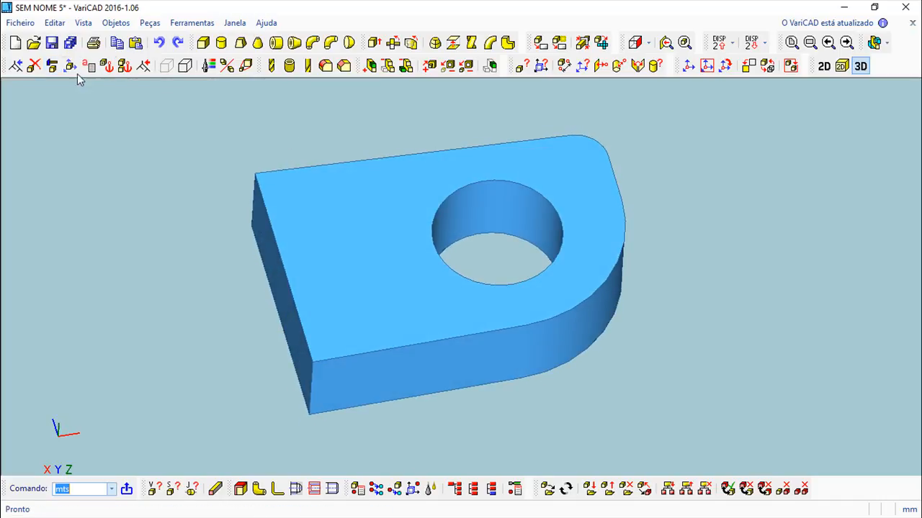
Reopen the plate's profile and inspect the far square corner's radial constraint group and distance without changing them.
click(52, 65)
click(355, 226)
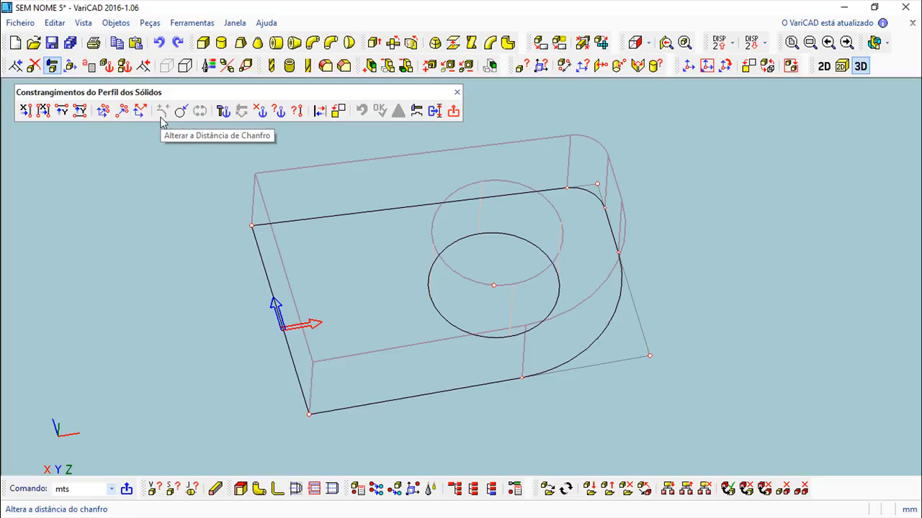
click(223, 112)
click(252, 225)
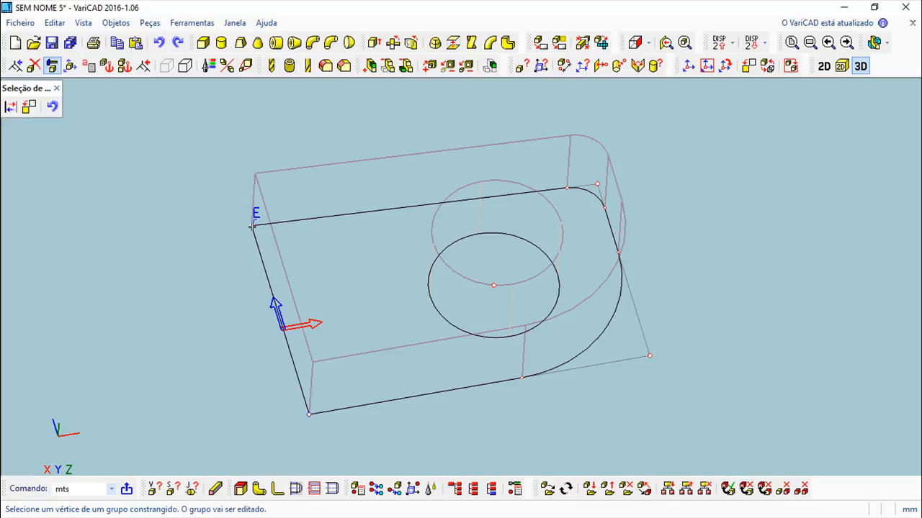
click(131, 106)
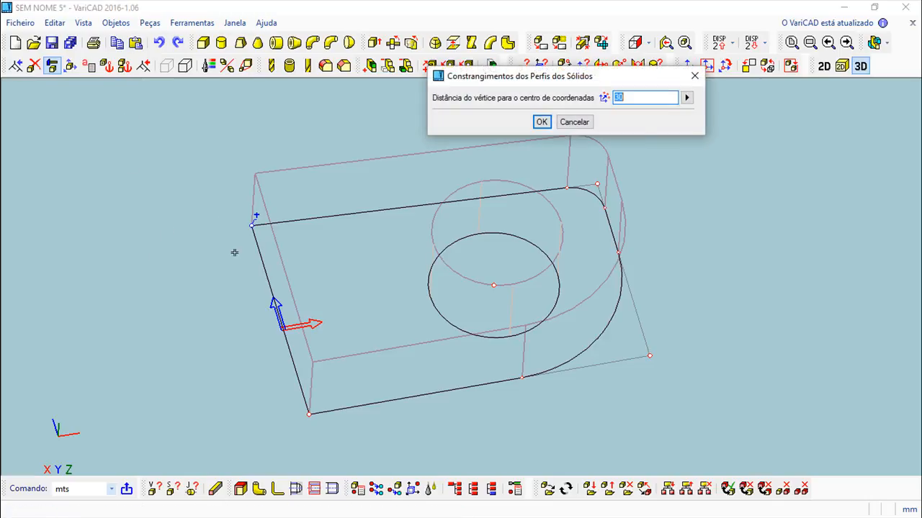
click(694, 76)
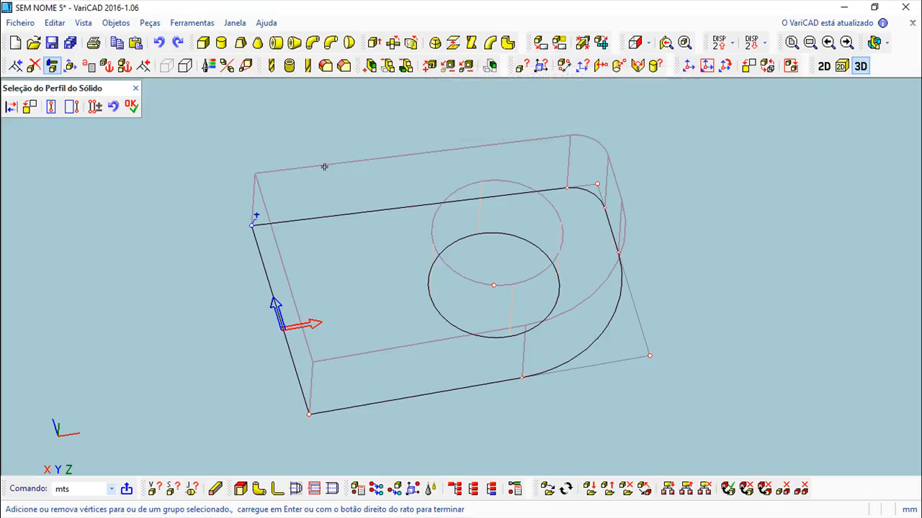
click(114, 108)
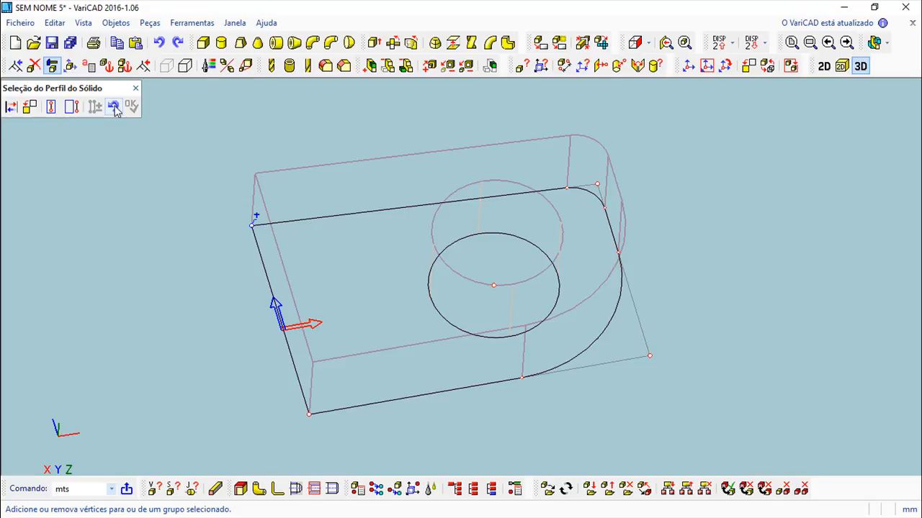
click(116, 108)
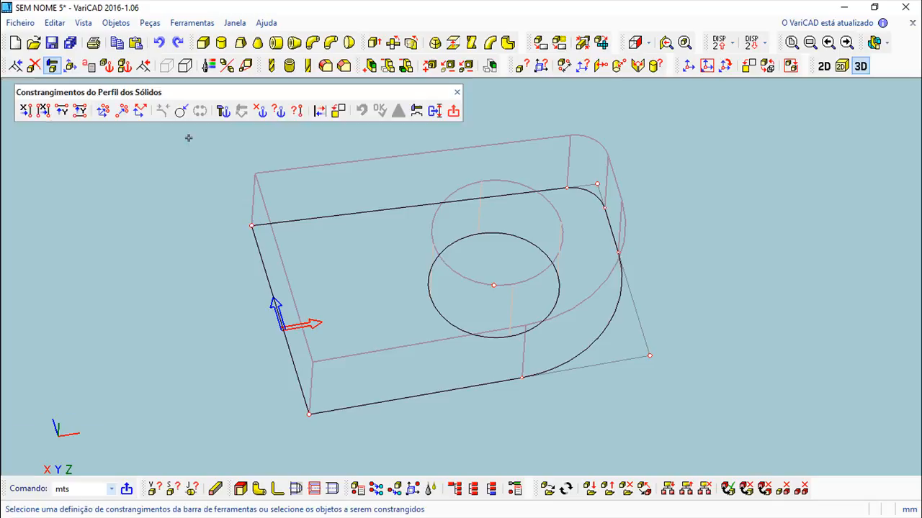
Review the list of constraints on the profile and the available checks for vertex coordinates, distances, radii and angles.
click(279, 113)
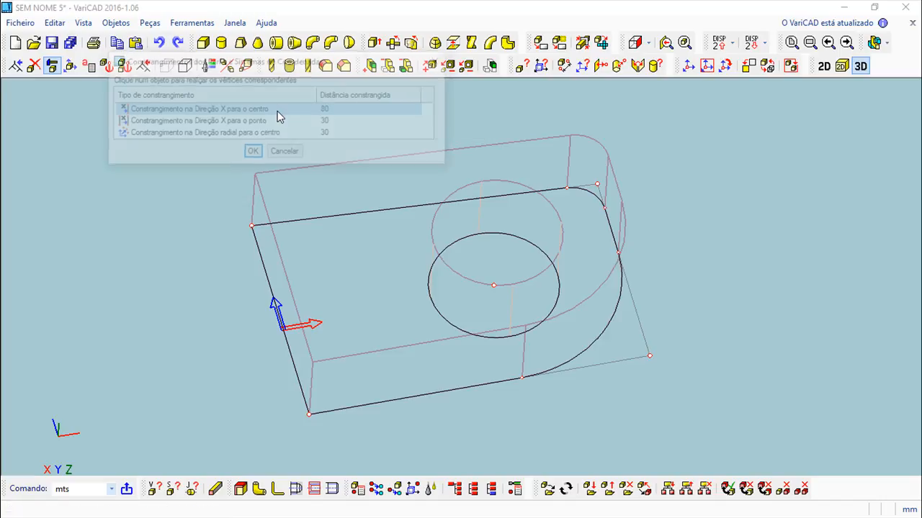
click(284, 152)
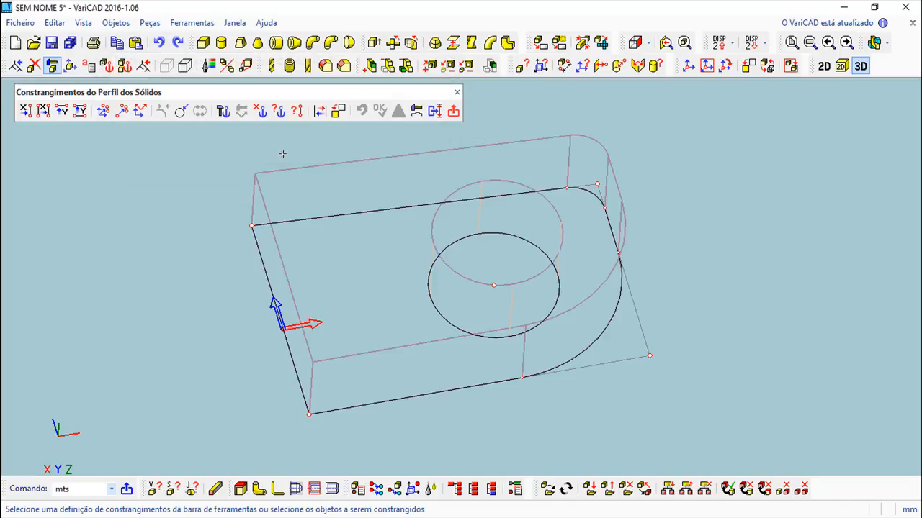
click(297, 111)
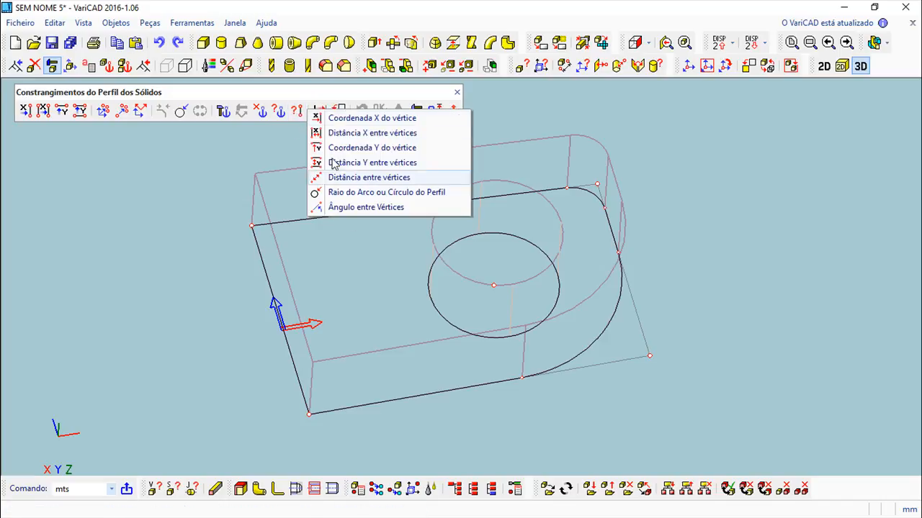
key(Escape)
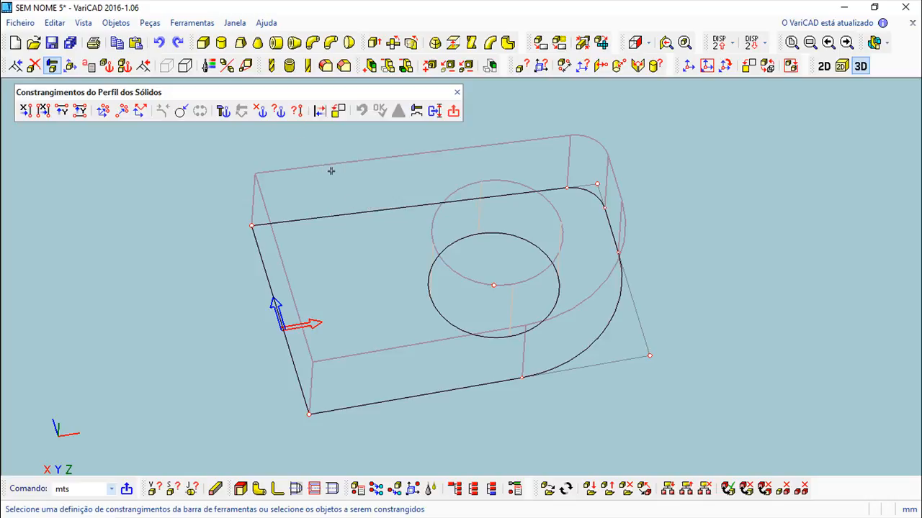
Switch the profile's outer lines to thick display and try the neighbouring display toggle on and off.
click(320, 113)
click(320, 113)
click(320, 113)
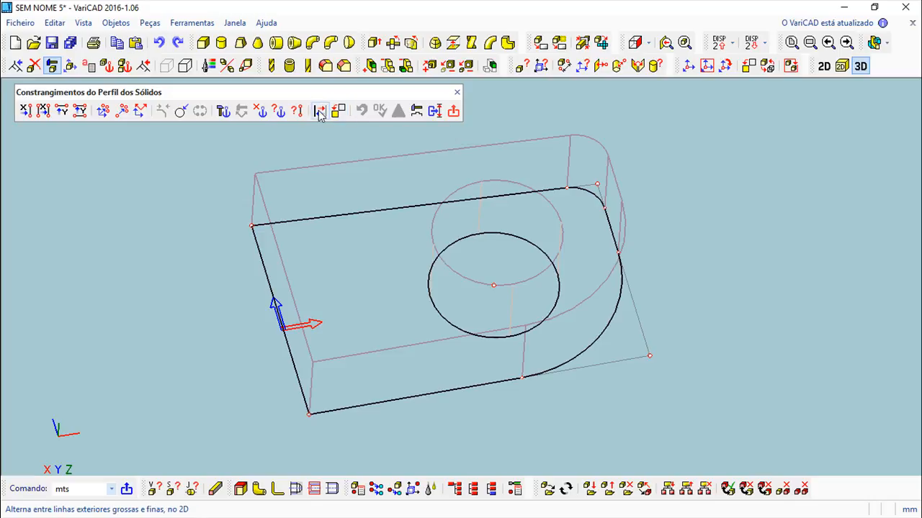
click(338, 113)
click(338, 113)
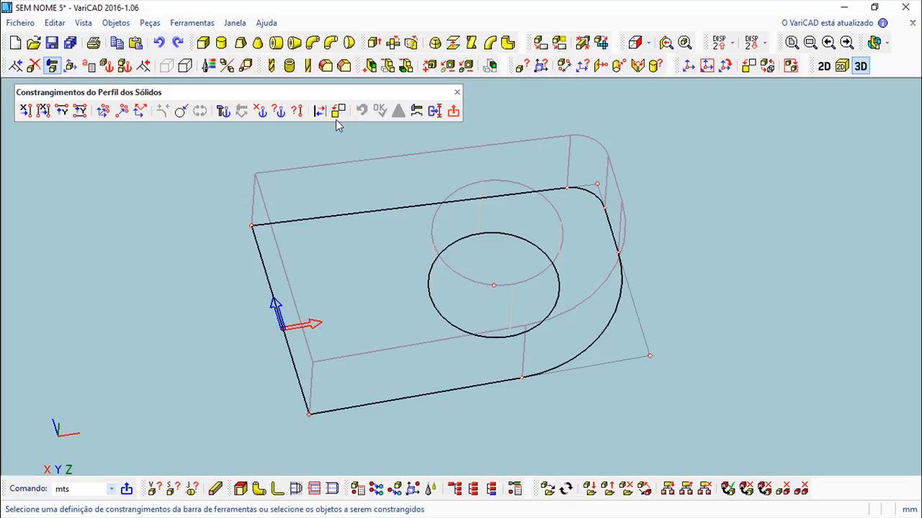
Review the extrusion height and draft angle settings without changing them, and exit the profile and solid editing.
click(435, 111)
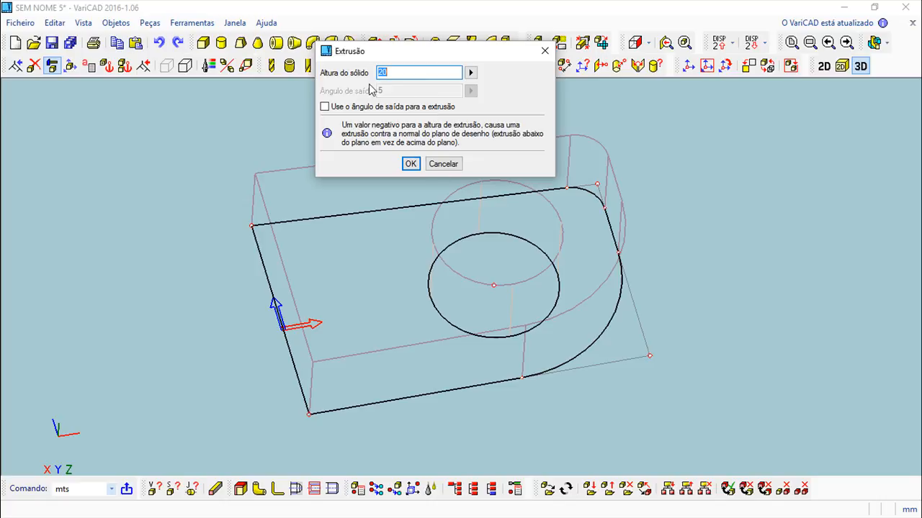
click(443, 164)
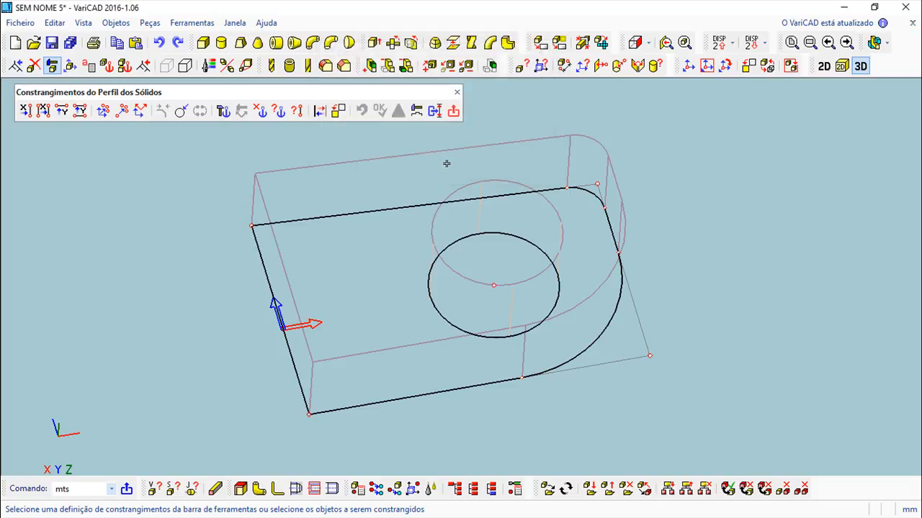
click(453, 111)
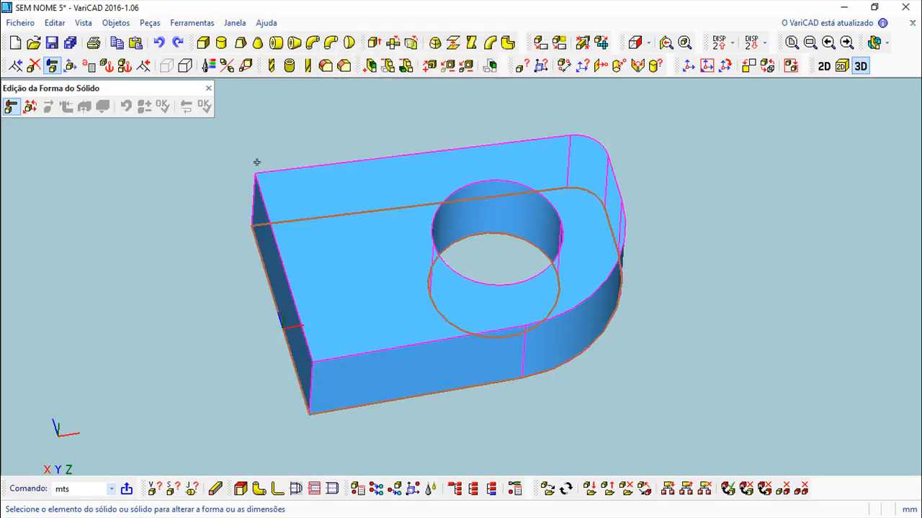
click(209, 88)
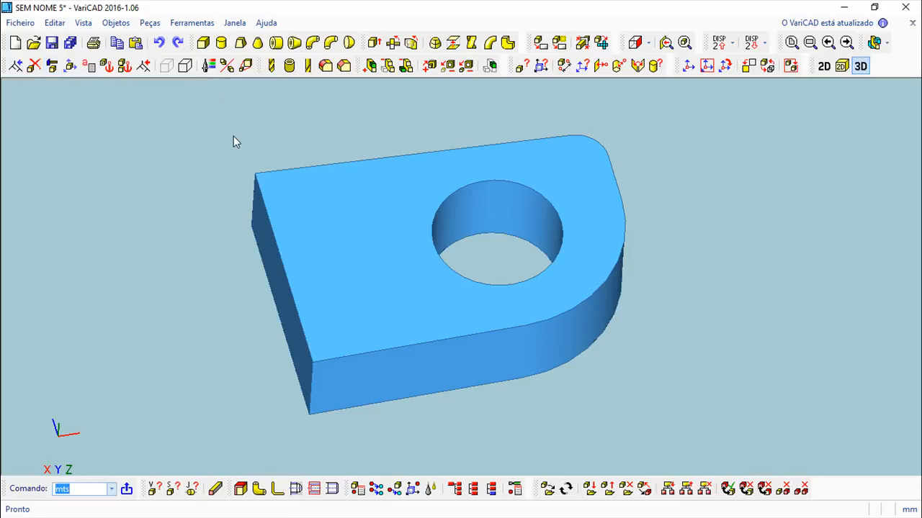